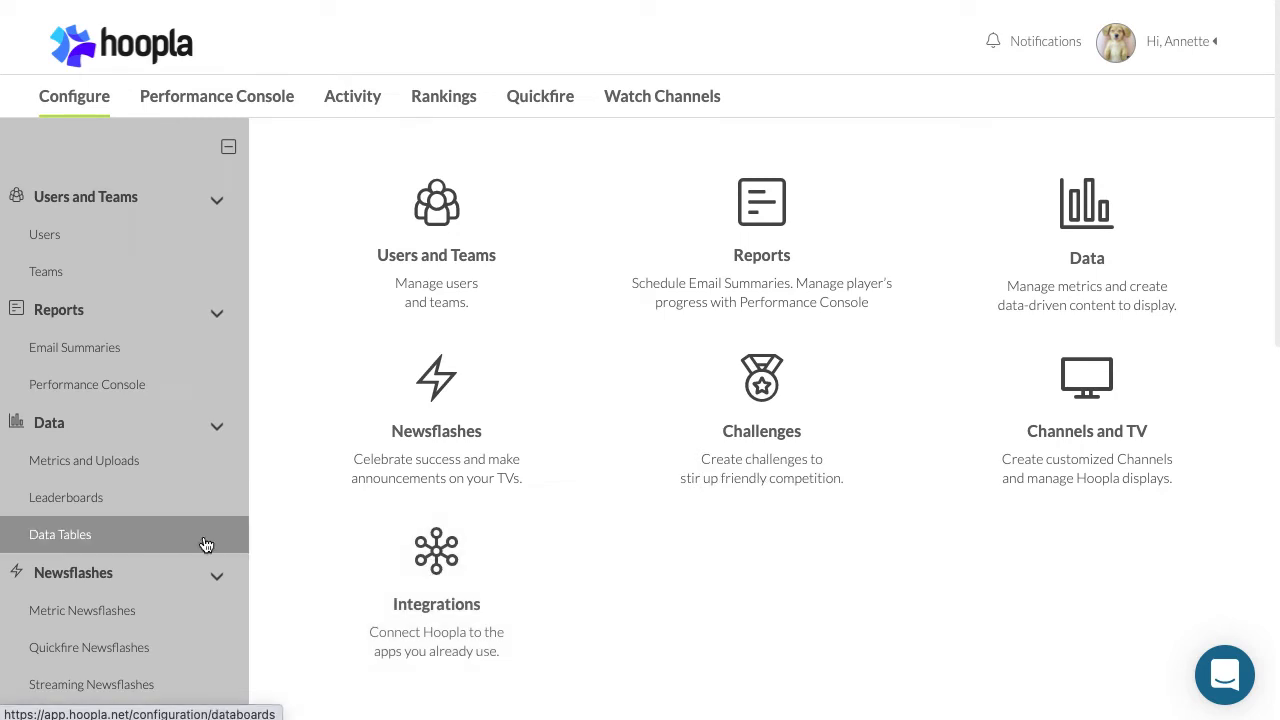
Open the Google Sheets Integration configuration and look through its settings.
scroll(134, 537, "down", 3)
scroll(137, 538, "down", 5)
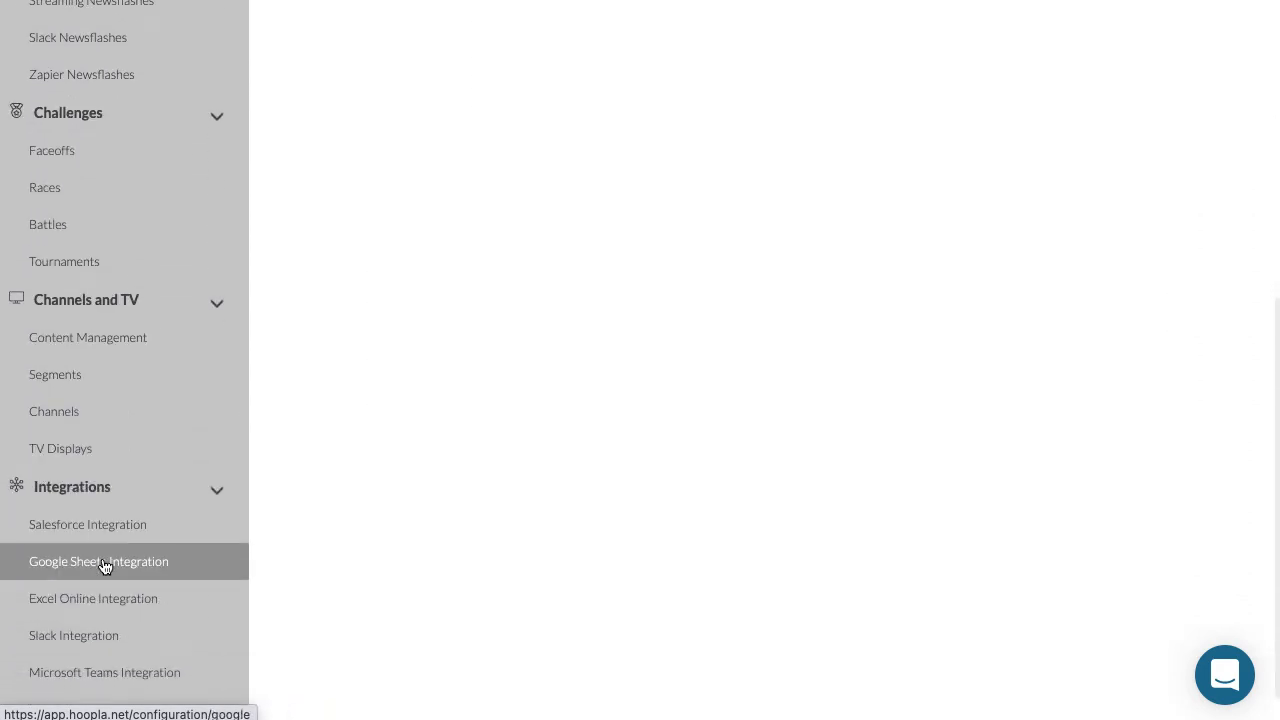
left_click(104, 563)
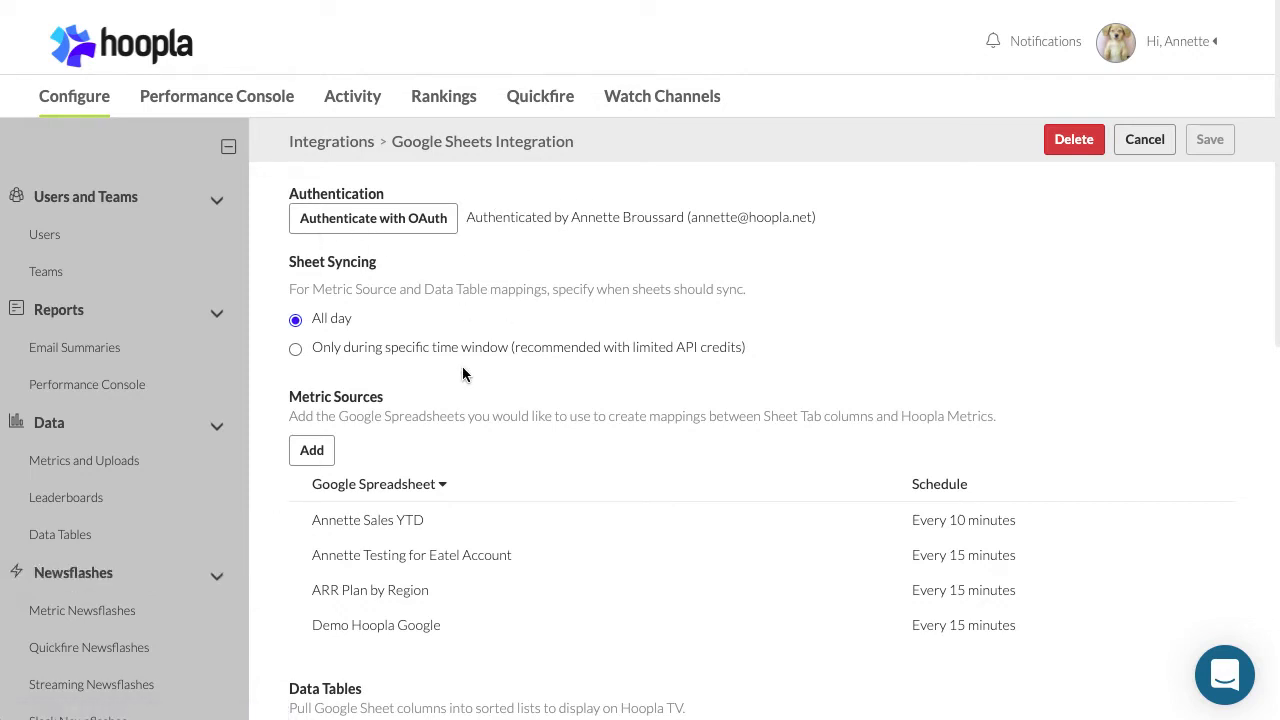
scroll(463, 370, "down", 2)
scroll(463, 370, "down", 2)
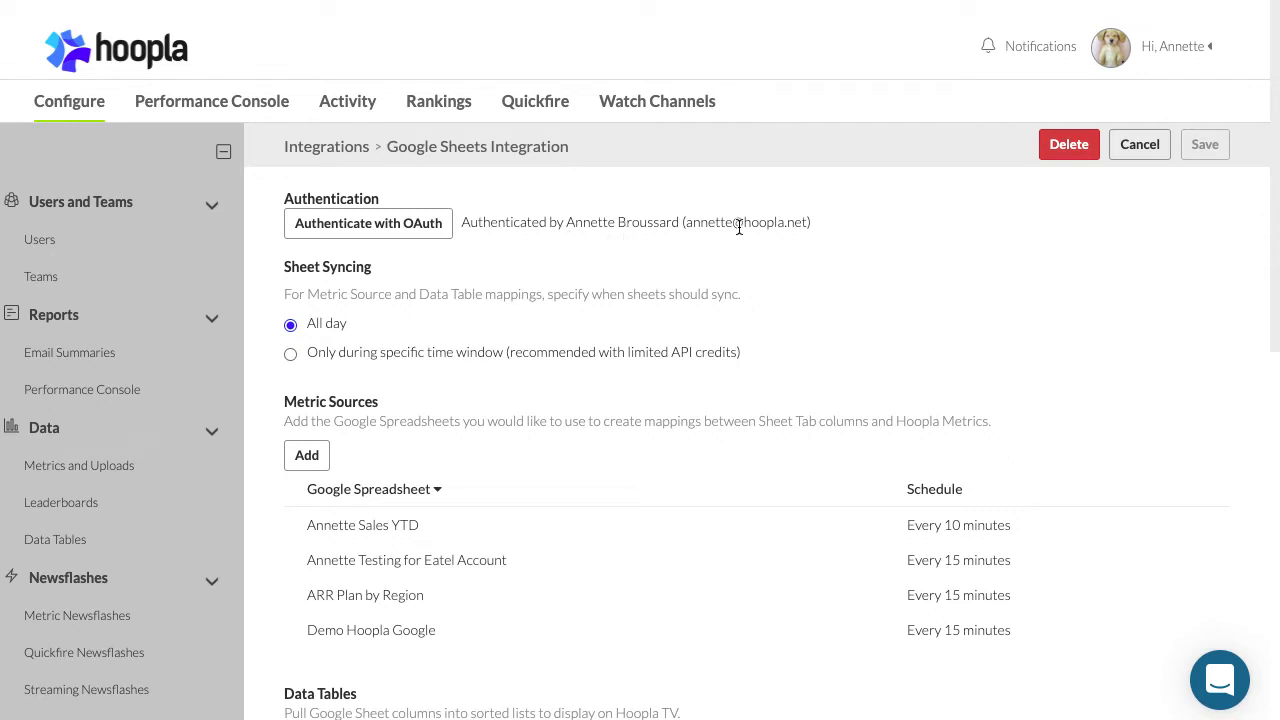
Copy the authenticated account's e-mail, switch to Google Sheets and share the Hoopla Data Table spreadsheet with it, accepting sharing outside the organization.
left_click_drag(688, 227, 805, 227)
key("ctrl+c")
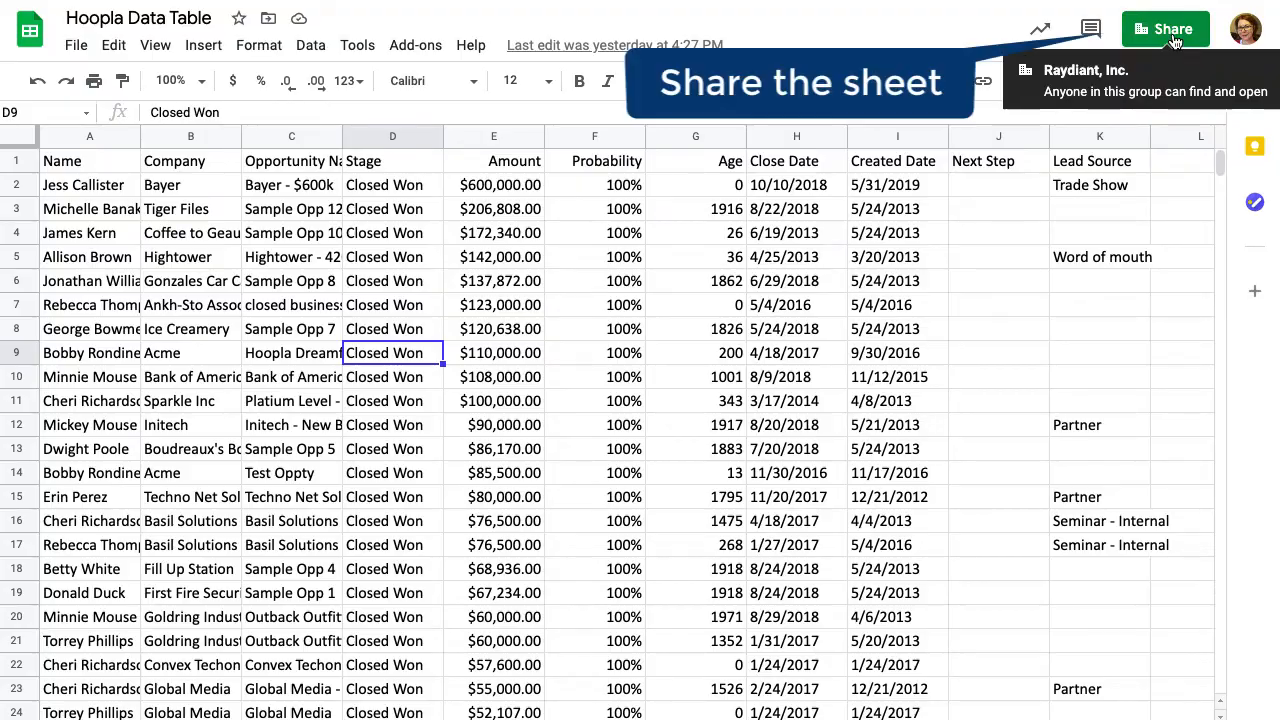
left_click(1172, 32)
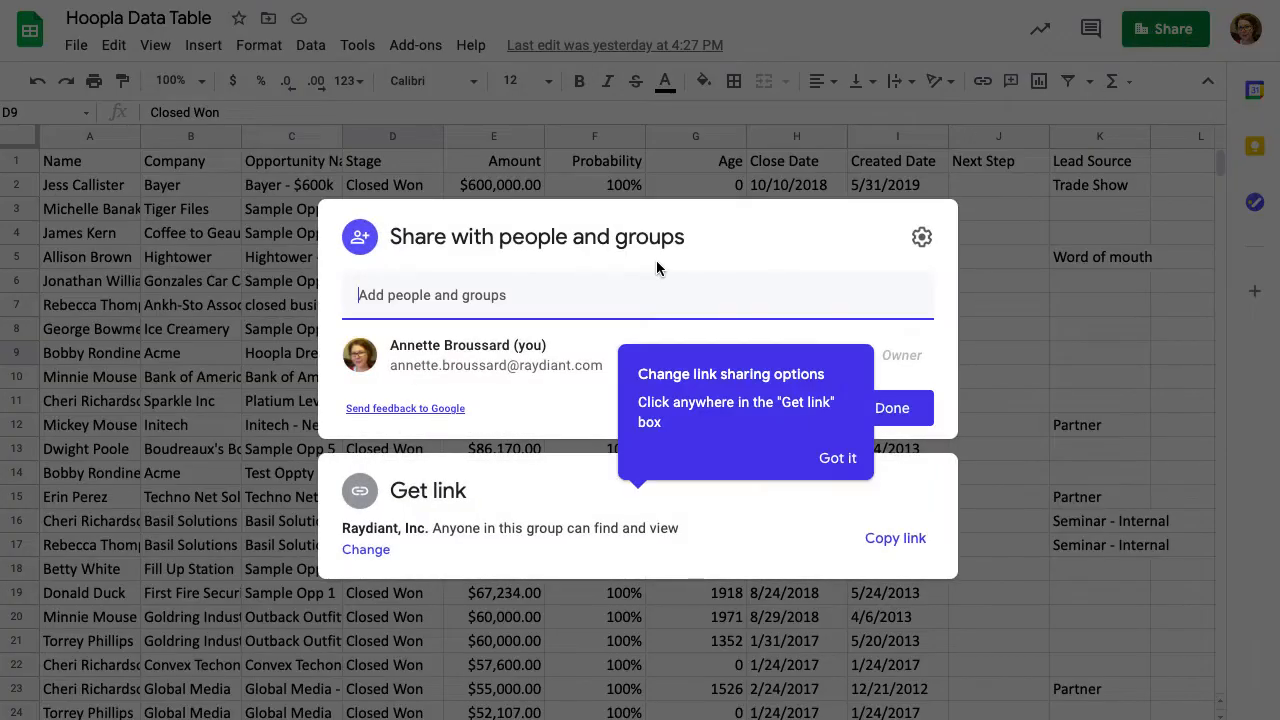
key("ctrl+v")
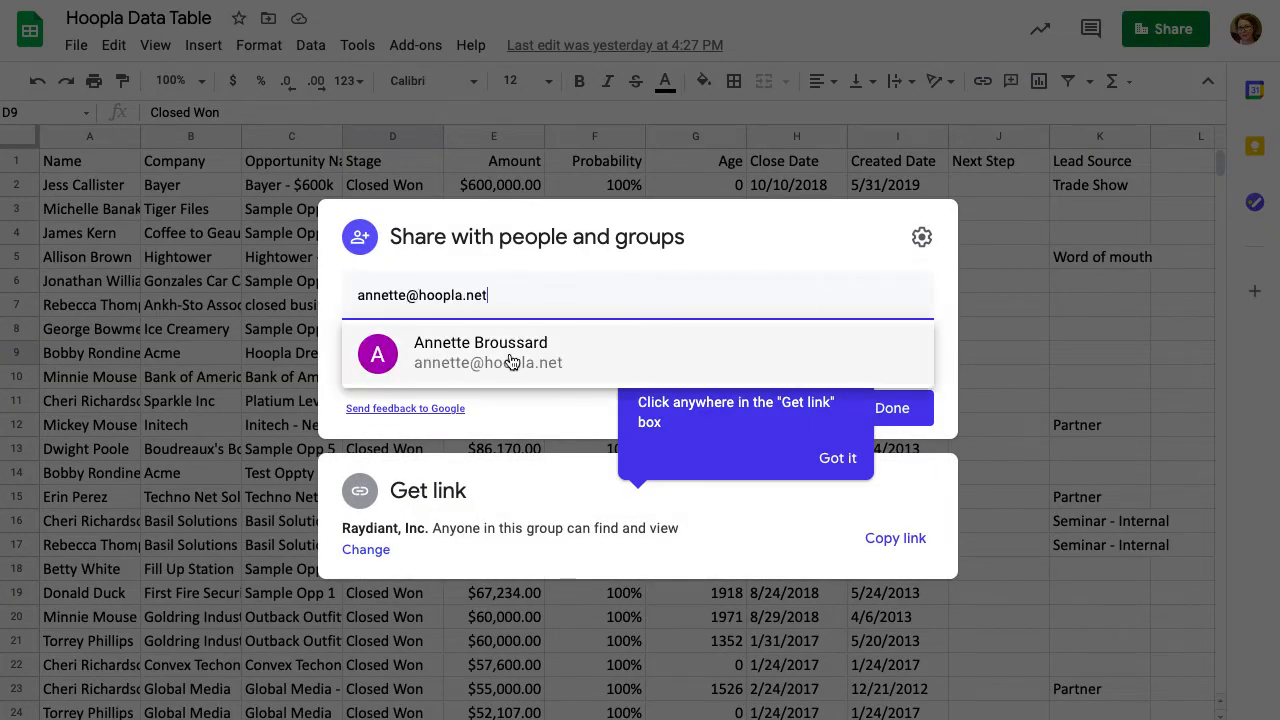
left_click(586, 363)
left_click(918, 556)
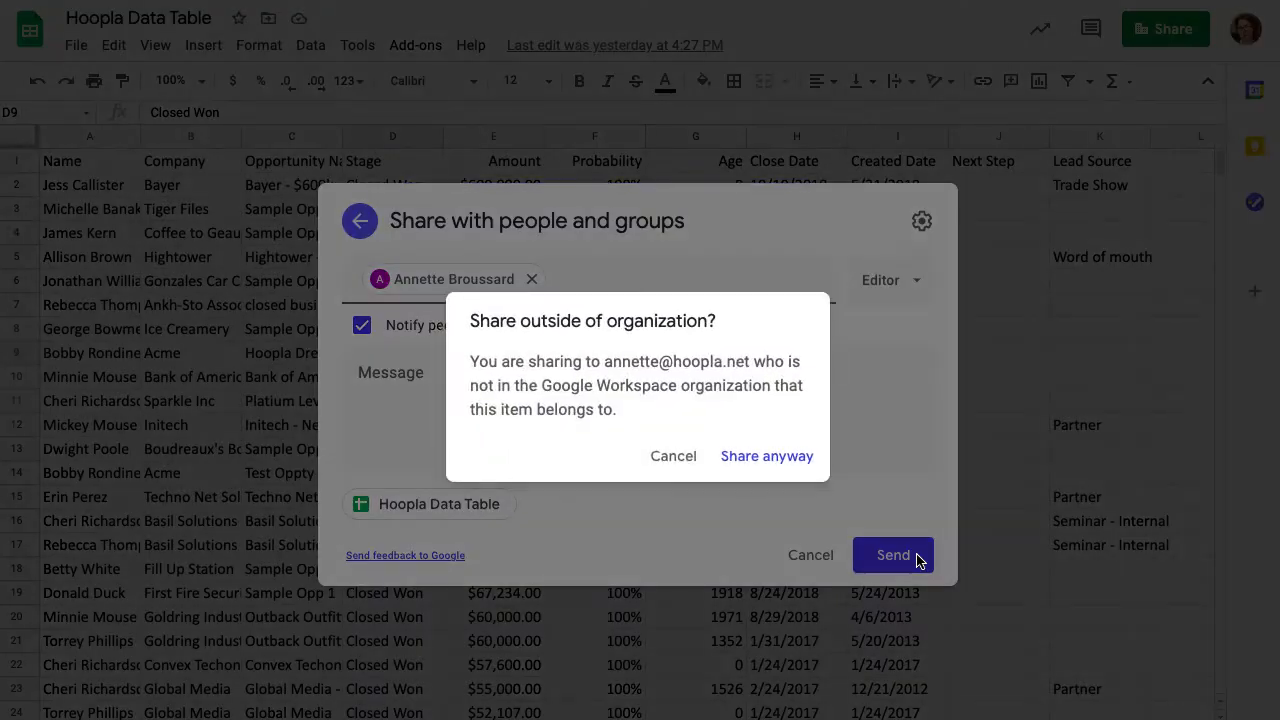
left_click(771, 456)
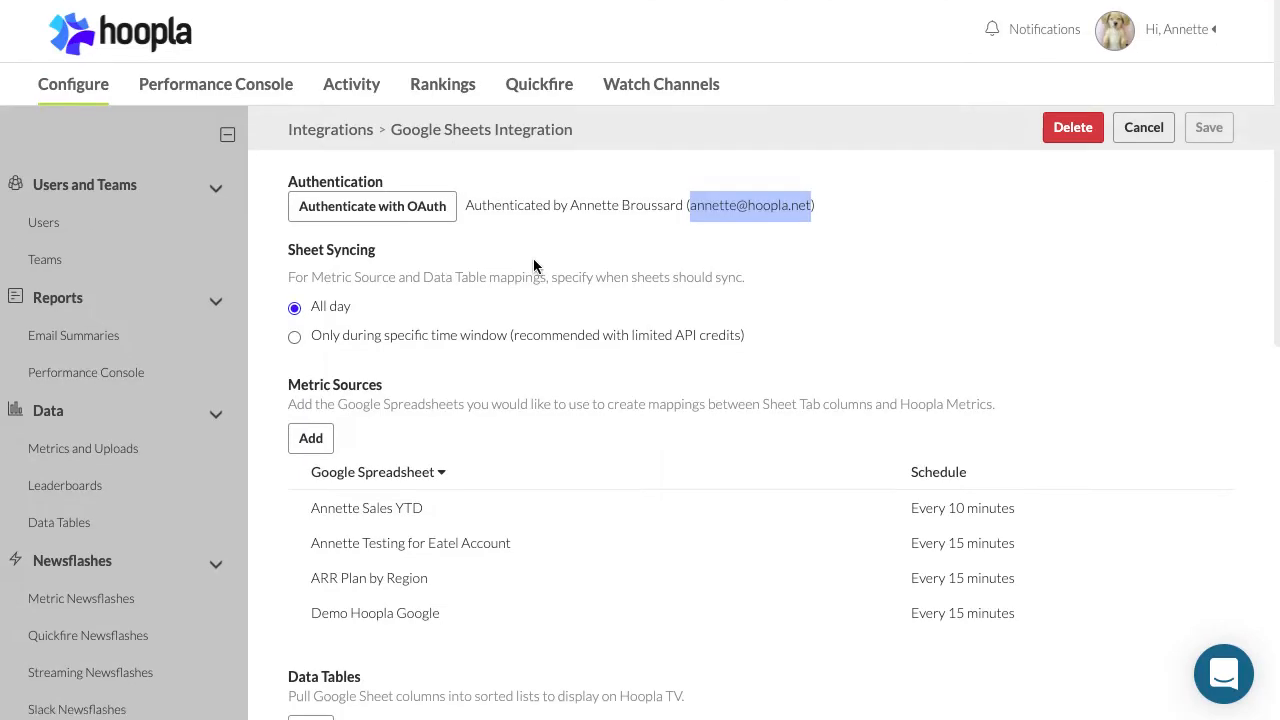
Back in Hoopla, add a data table based on the Hoopla Data Table Google Sheet and its Closed Deals sheet tab.
scroll(533, 265, "down", 2)
scroll(534, 266, "down", 5)
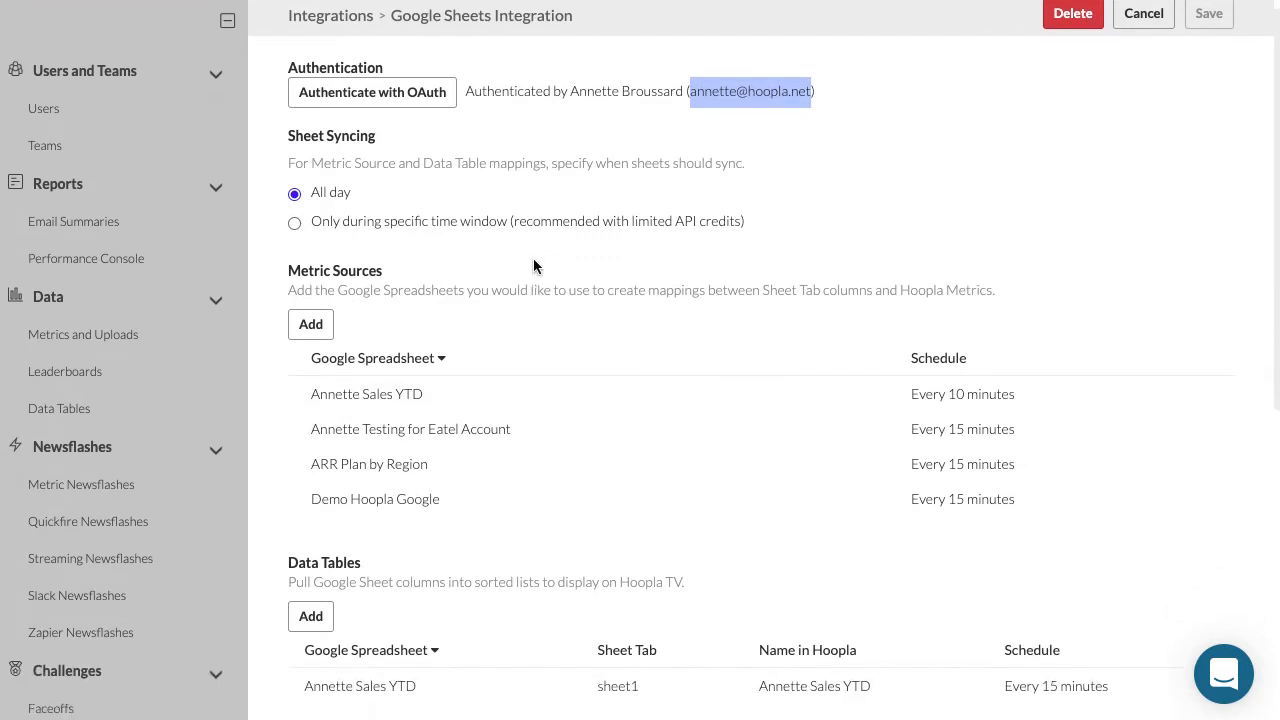
scroll(536, 268, "down", 1)
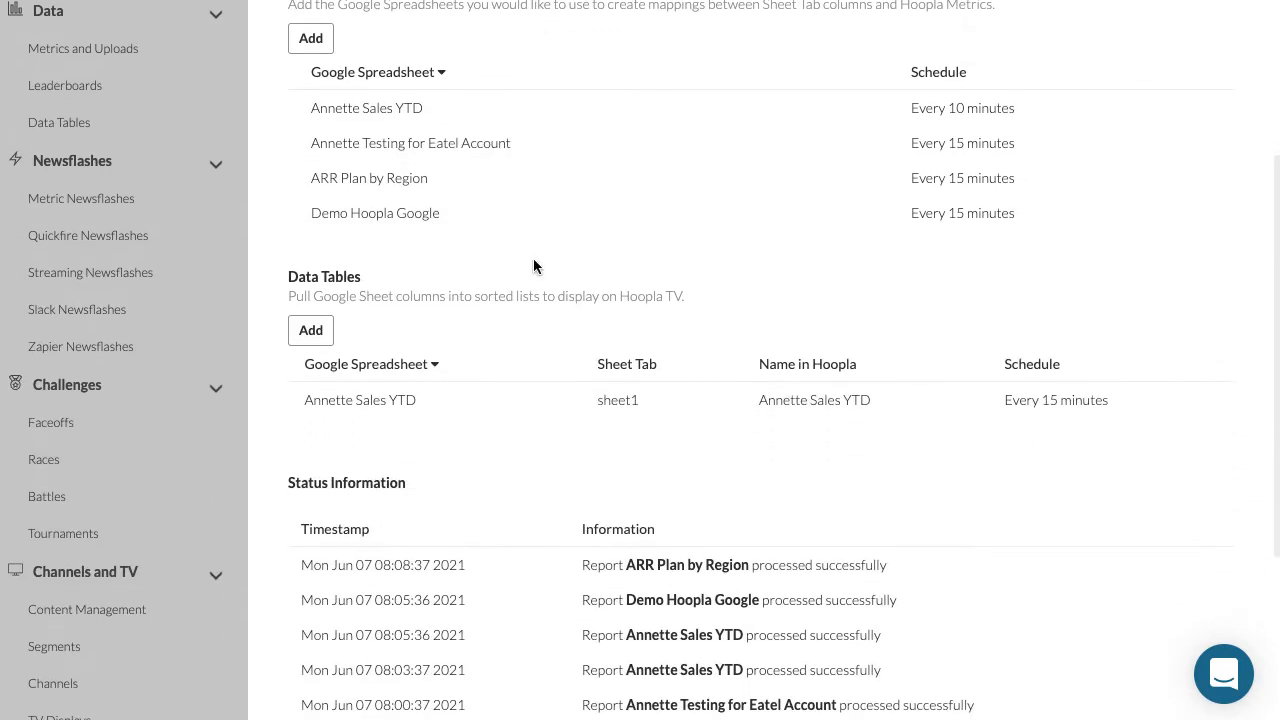
left_click(312, 333)
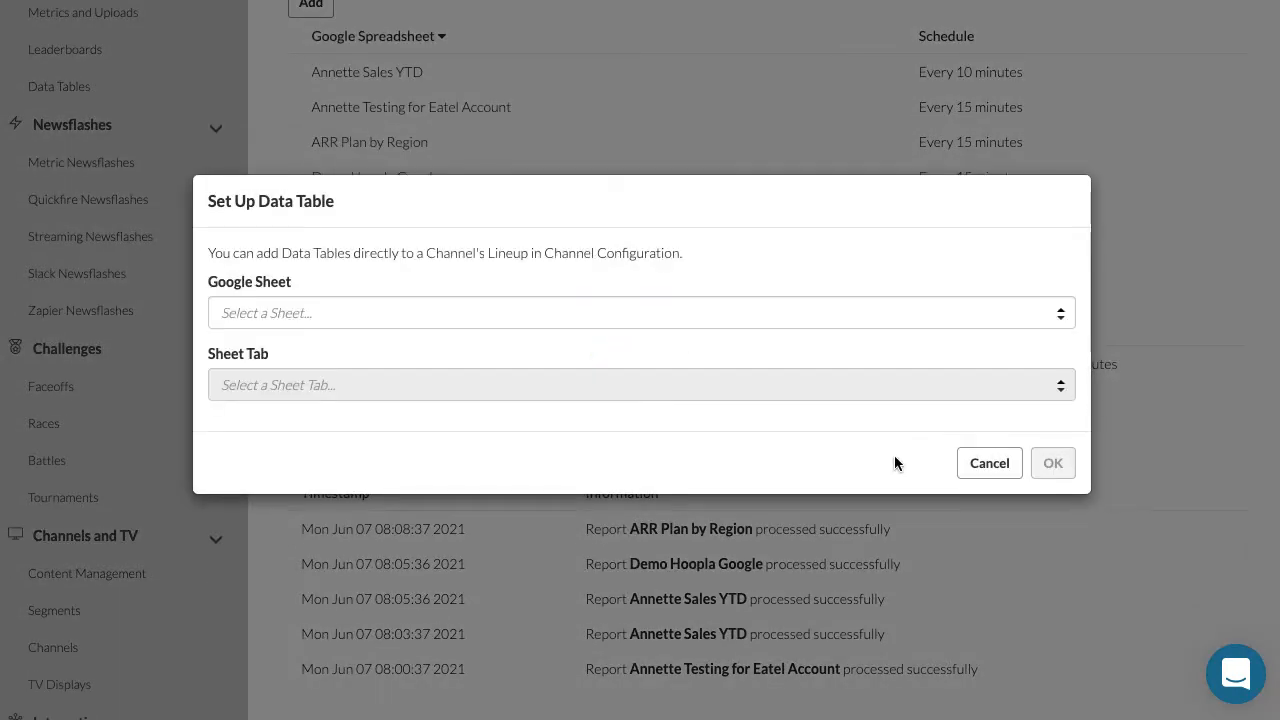
left_click(556, 311)
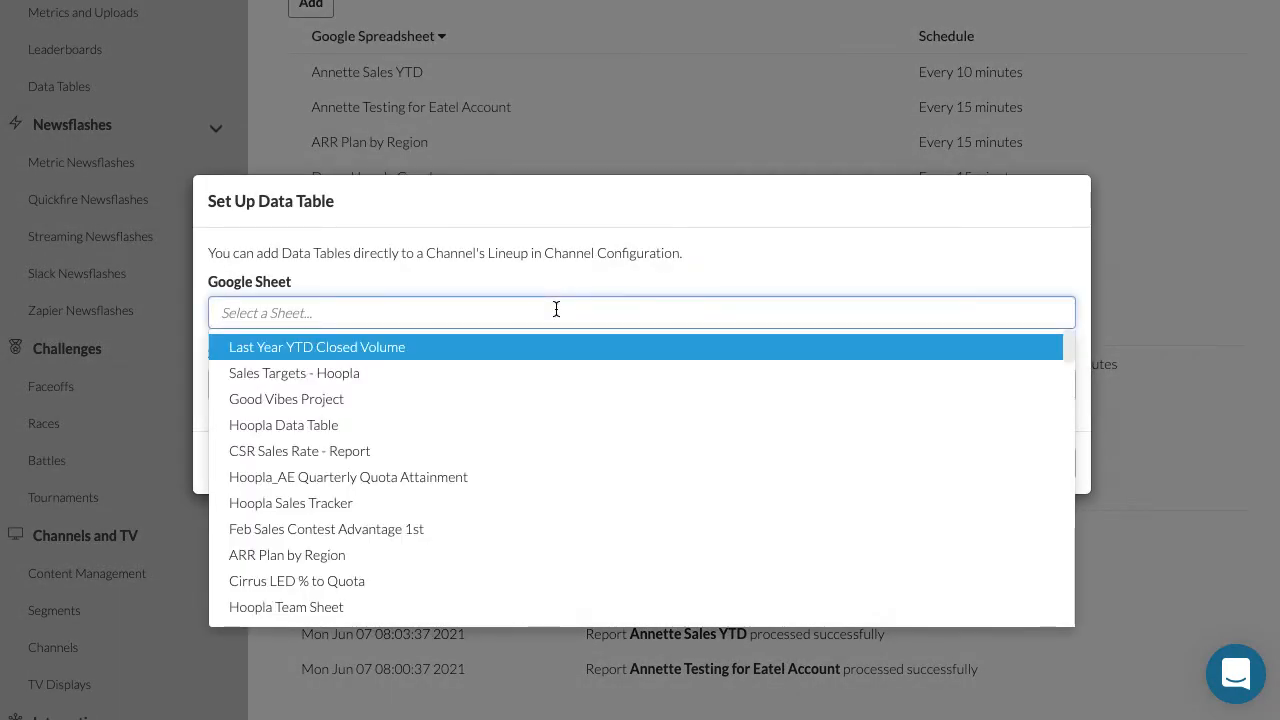
left_click(255, 427)
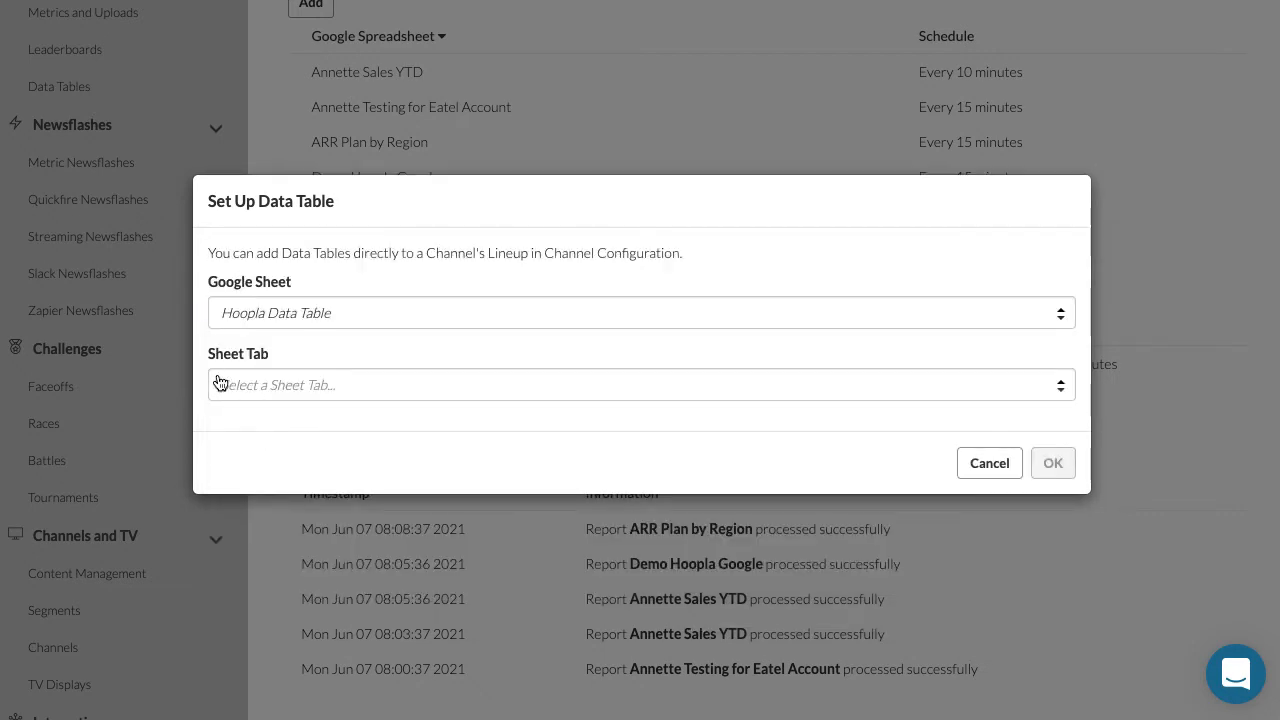
left_click(221, 384)
left_click(239, 424)
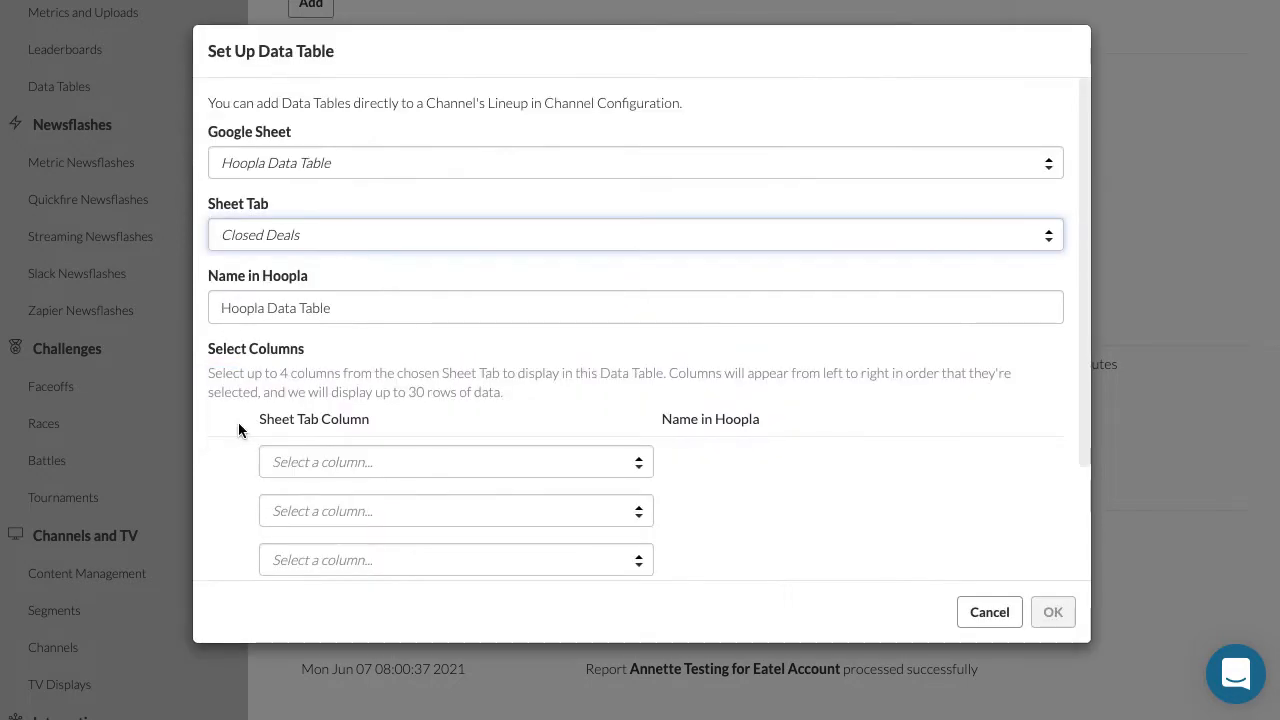
Set the data table's name in Hoopla to "Top 10 Deals This Quarter".
scroll(267, 391, "down", 1)
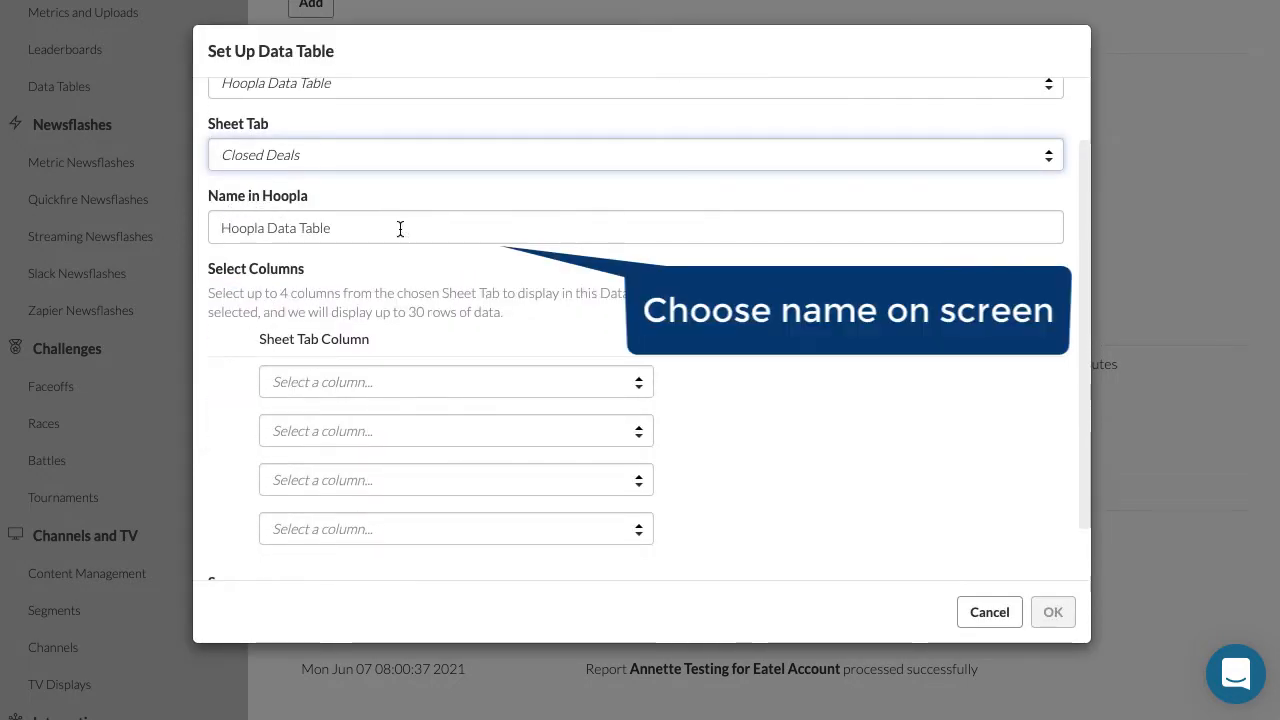
left_click_drag(399, 227, 181, 236)
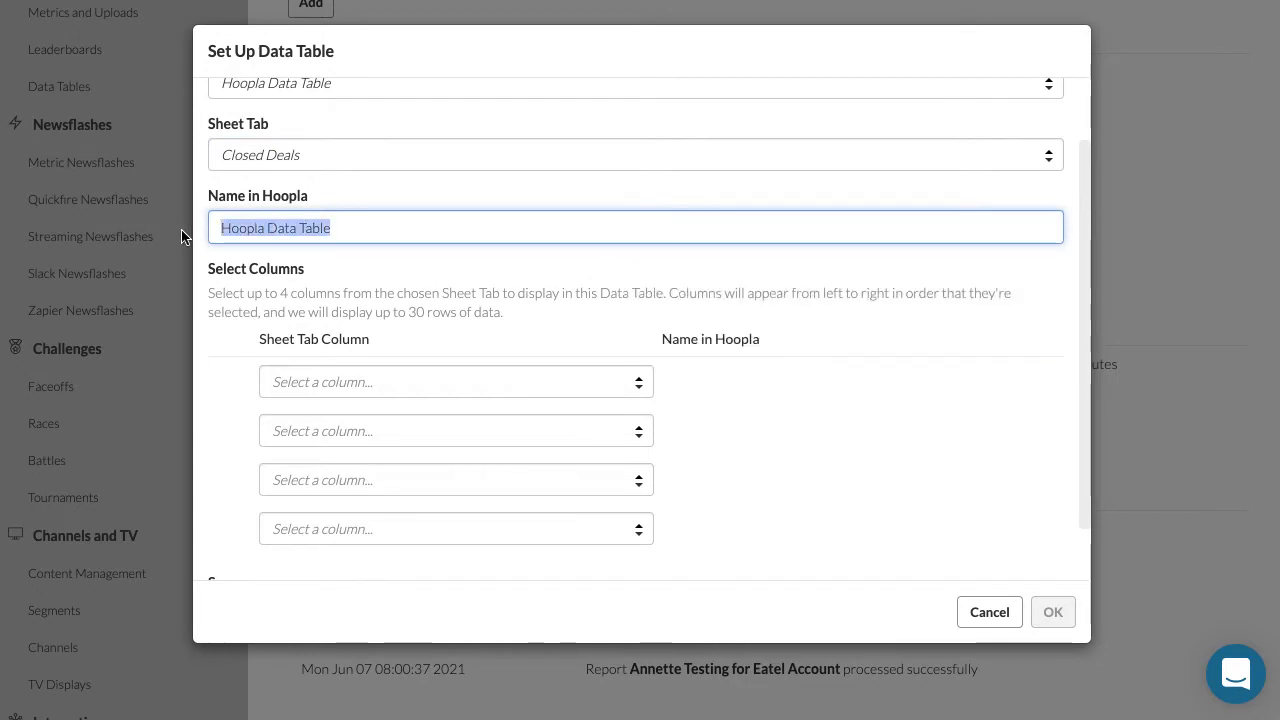
type("T")
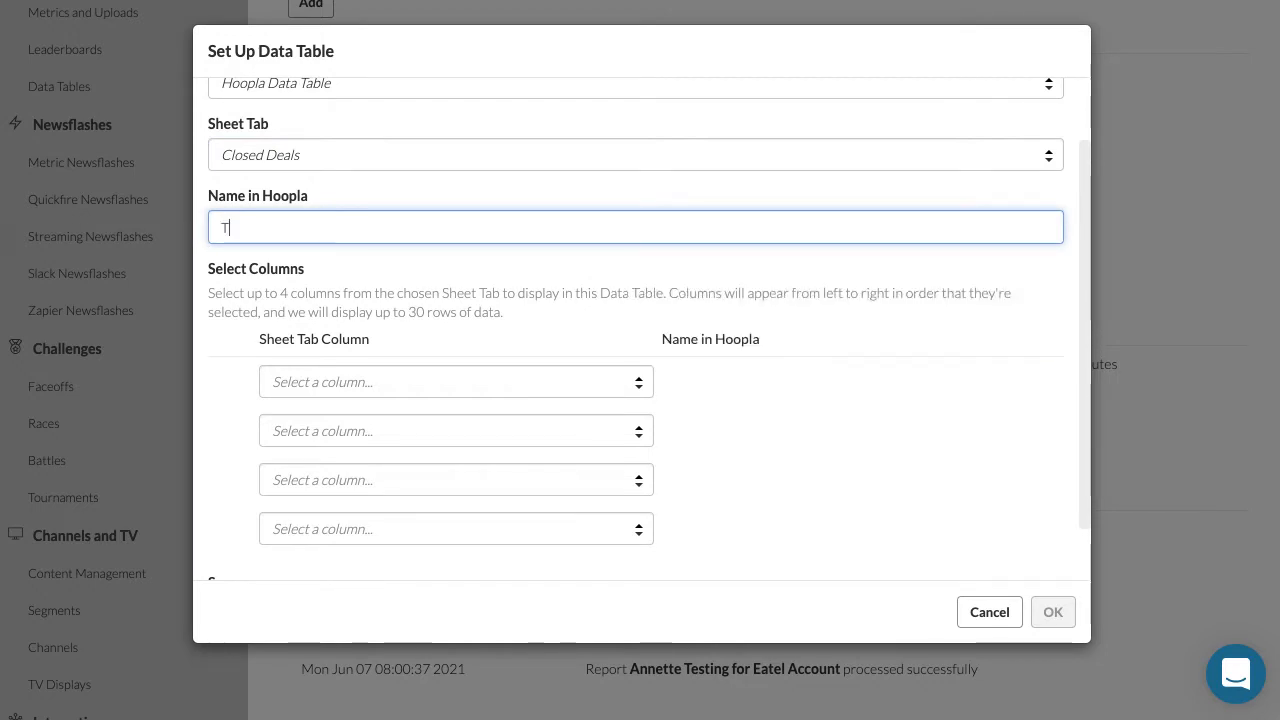
type("op 10 D")
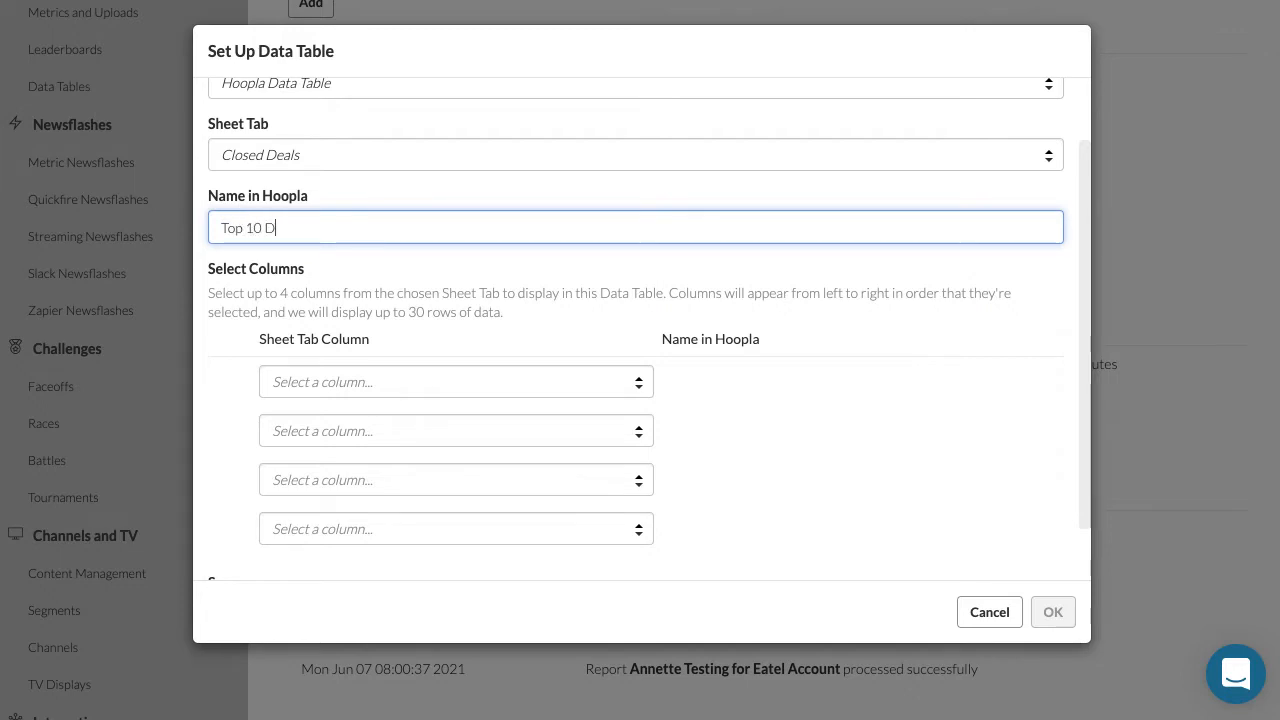
type("eals This Quarter")
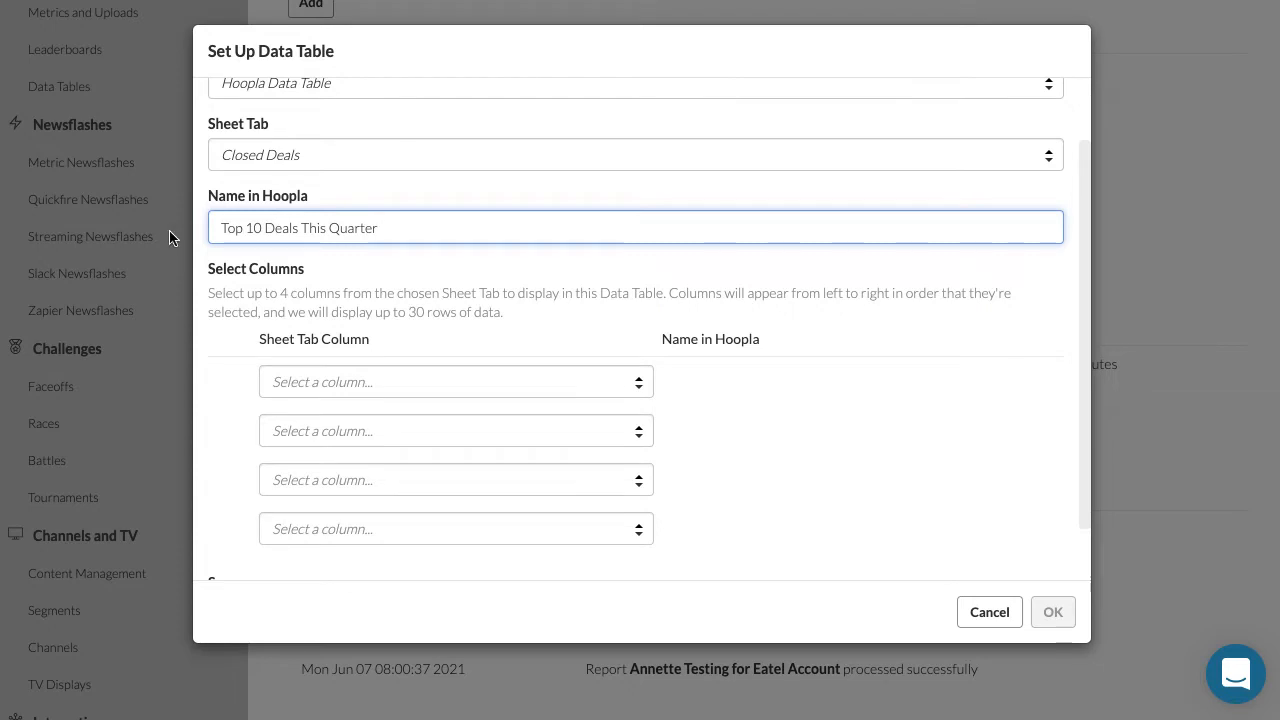
Select Name, Company, Amount and Close Date as the data table's columns, in that order, and set it to sync every 10 minutes.
scroll(362, 252, "down", 1)
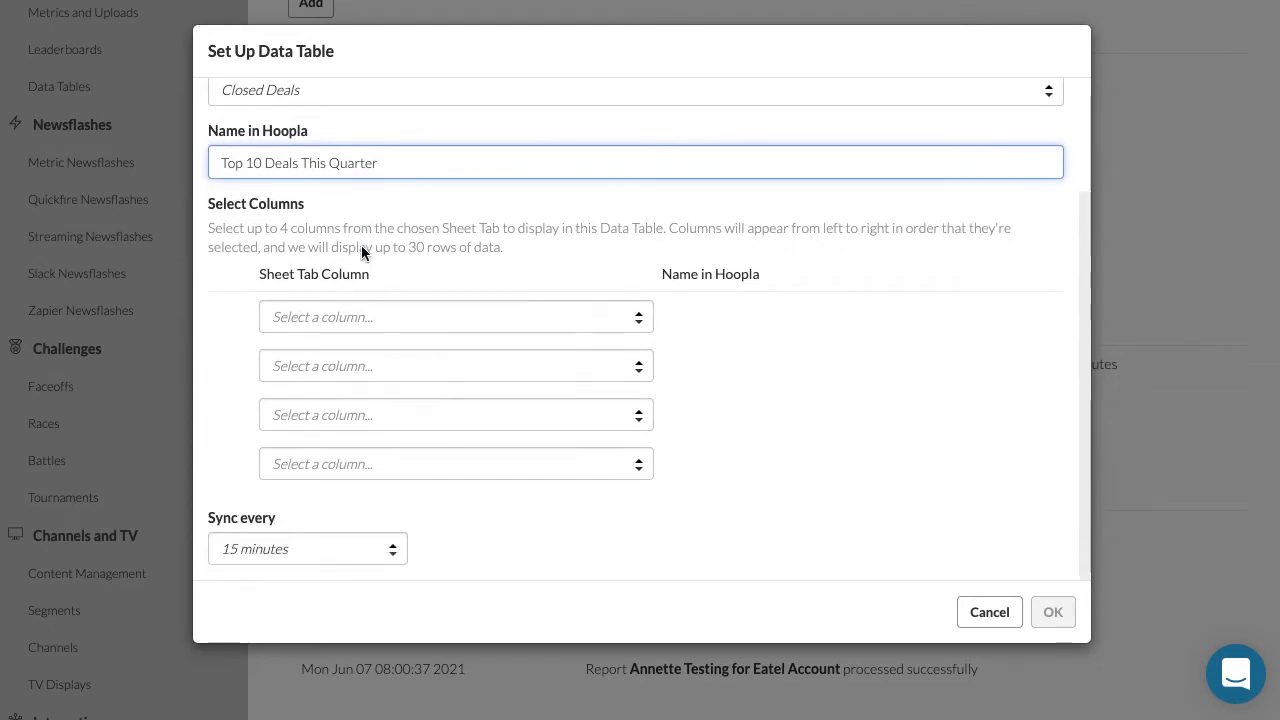
left_click(361, 324)
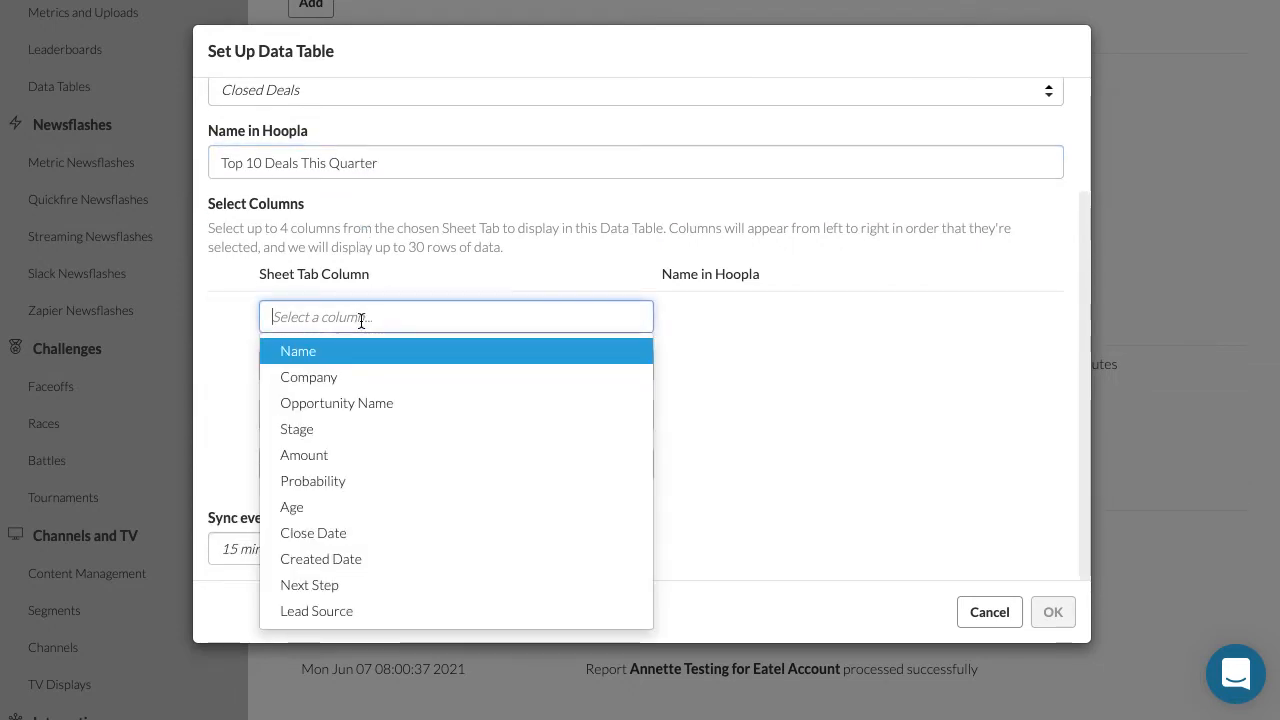
left_click(304, 359)
left_click(303, 366)
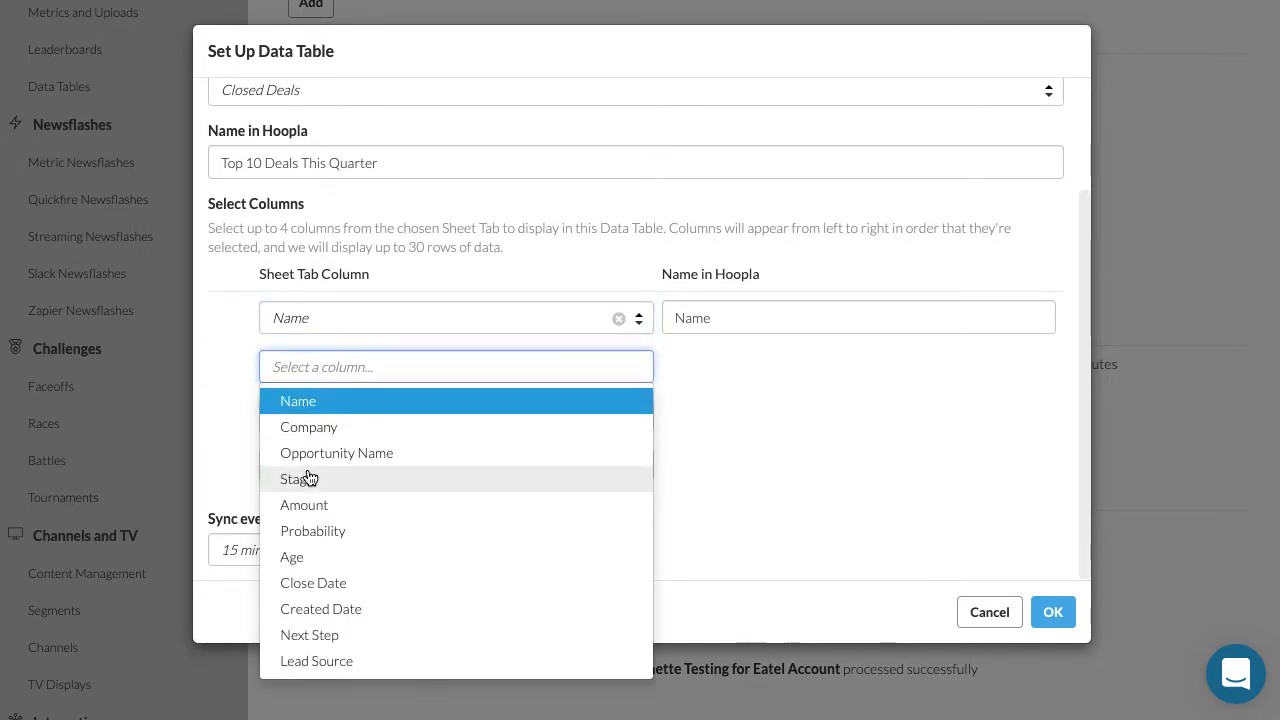
left_click(300, 435)
left_click(324, 424)
left_click(297, 225)
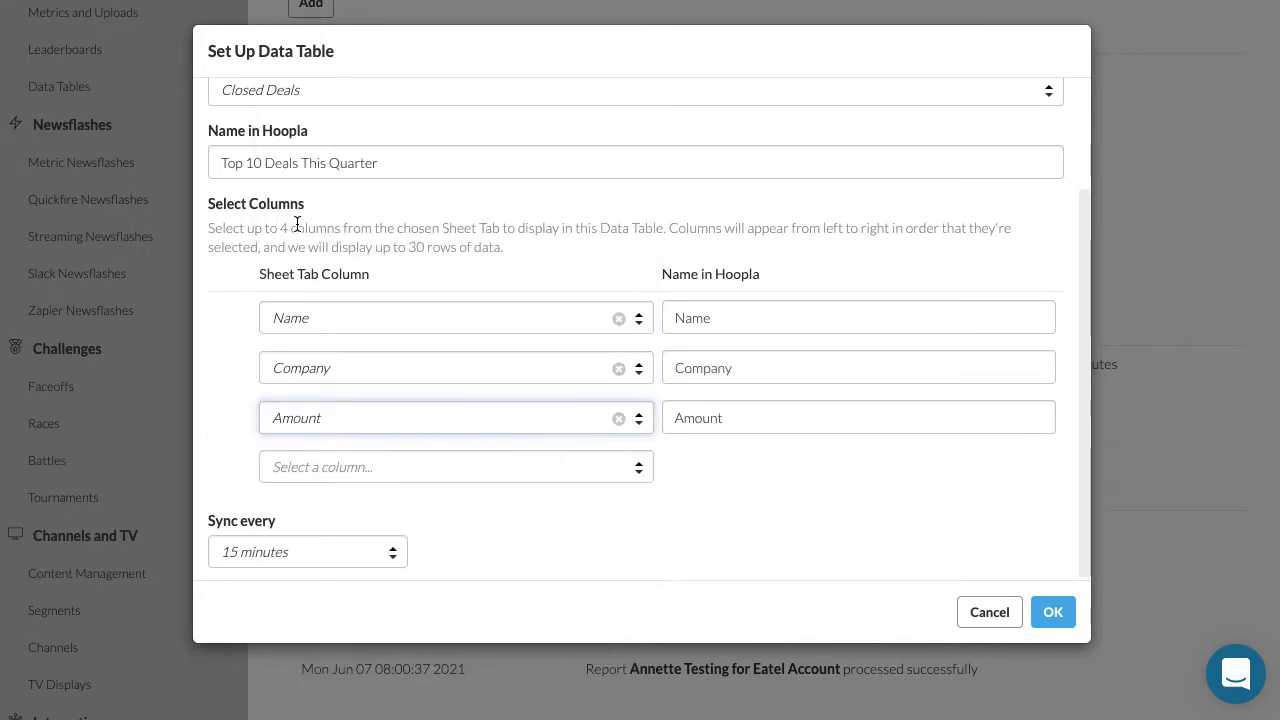
left_click(300, 470)
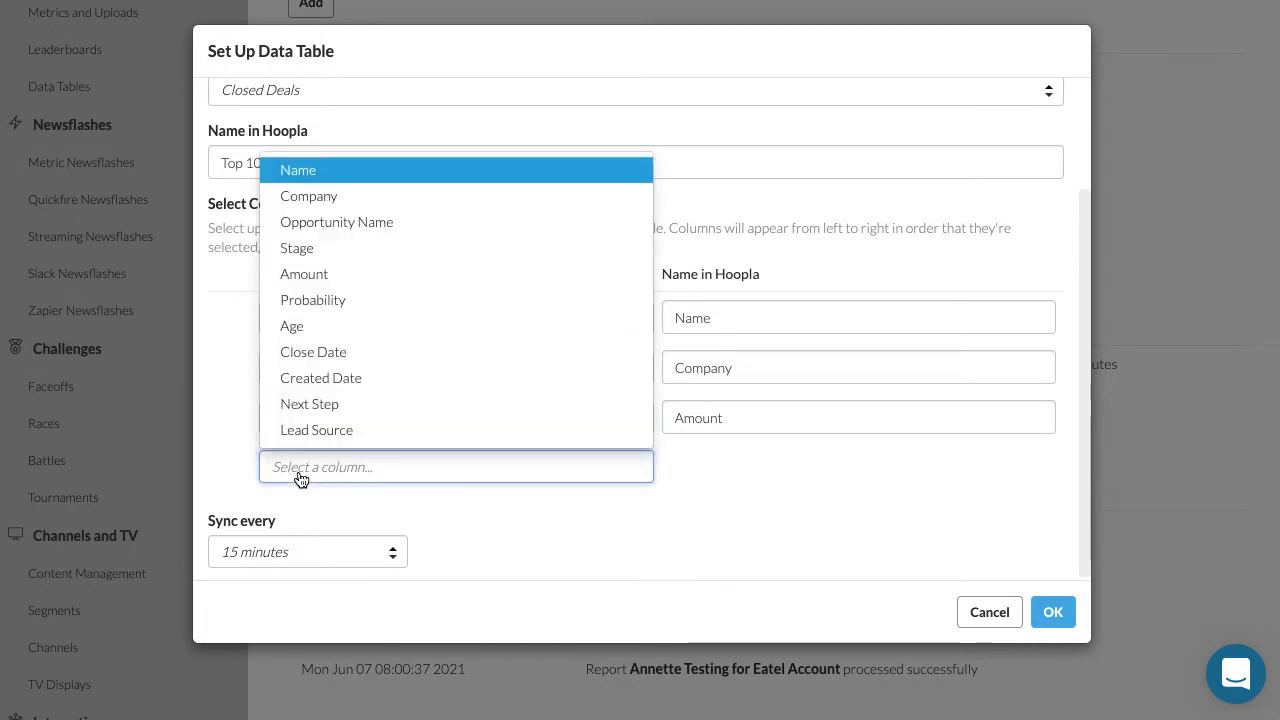
left_click(311, 363)
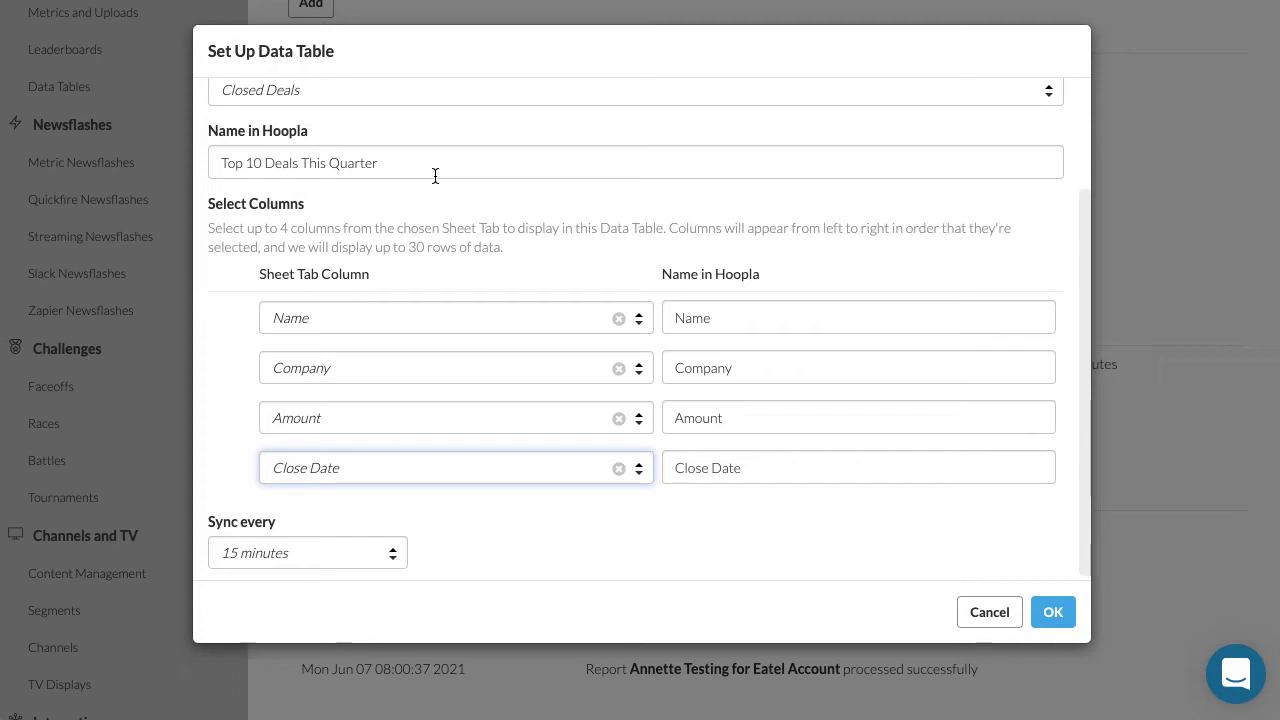
left_click(312, 553)
left_click(255, 306)
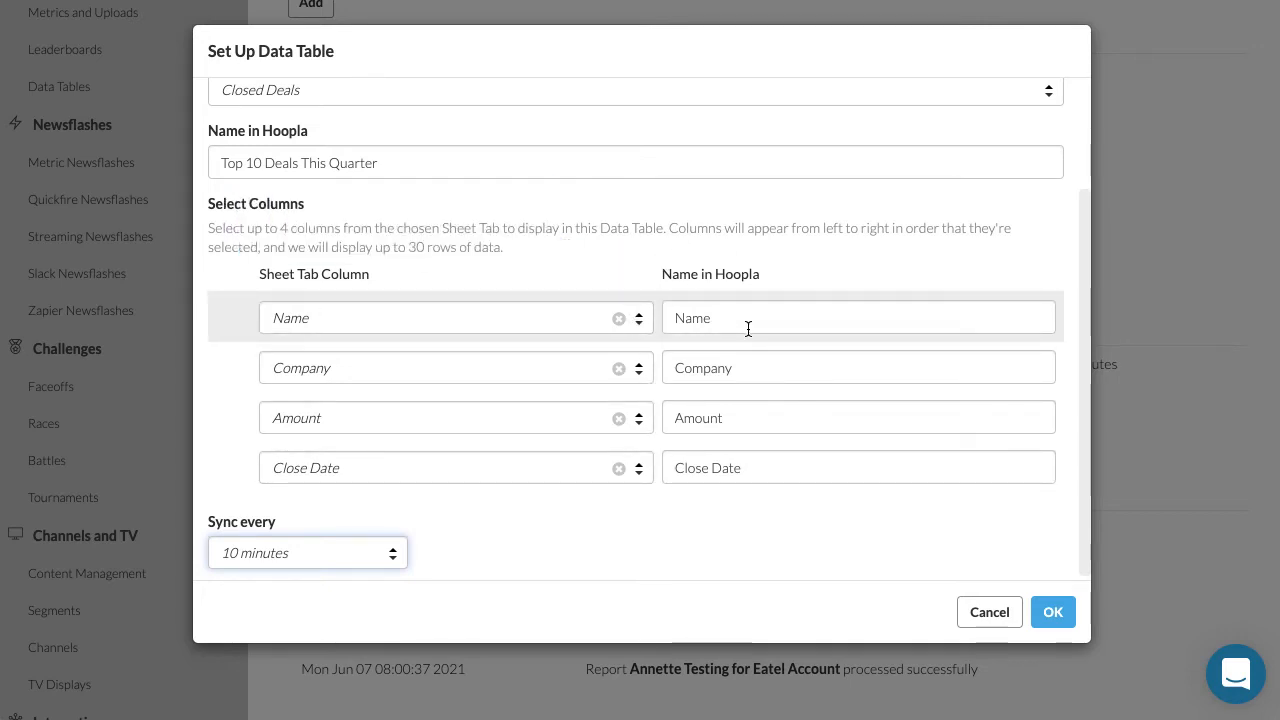
Change the Hoopla display name of the Company column to "Account" and of the Name column to "Rep Name".
left_click_drag(744, 367, 637, 374)
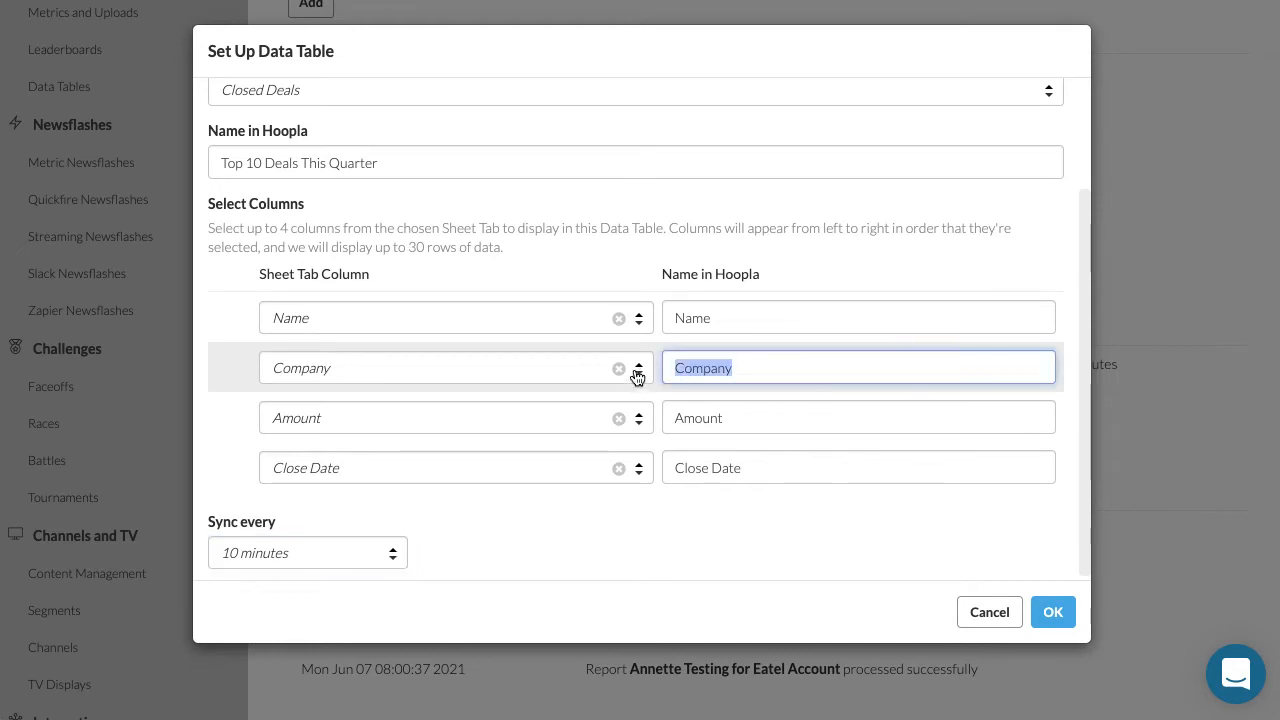
type("Accoun")
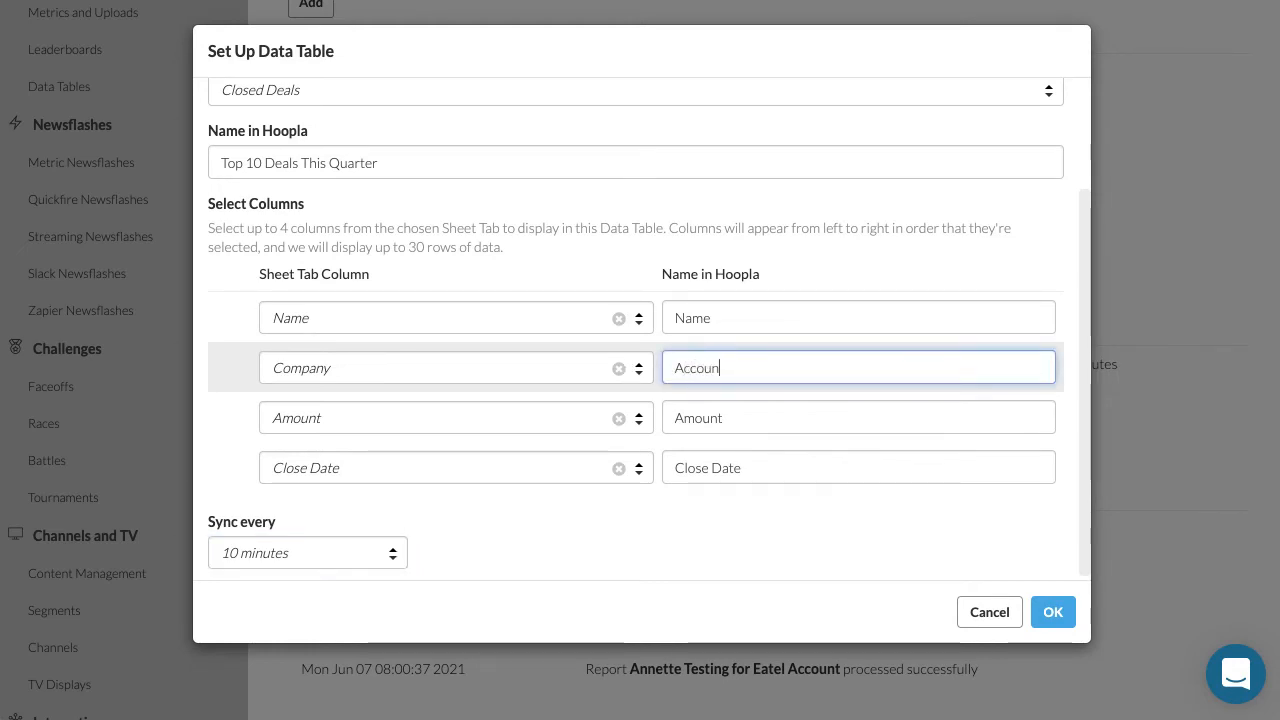
type("t")
left_click(672, 318)
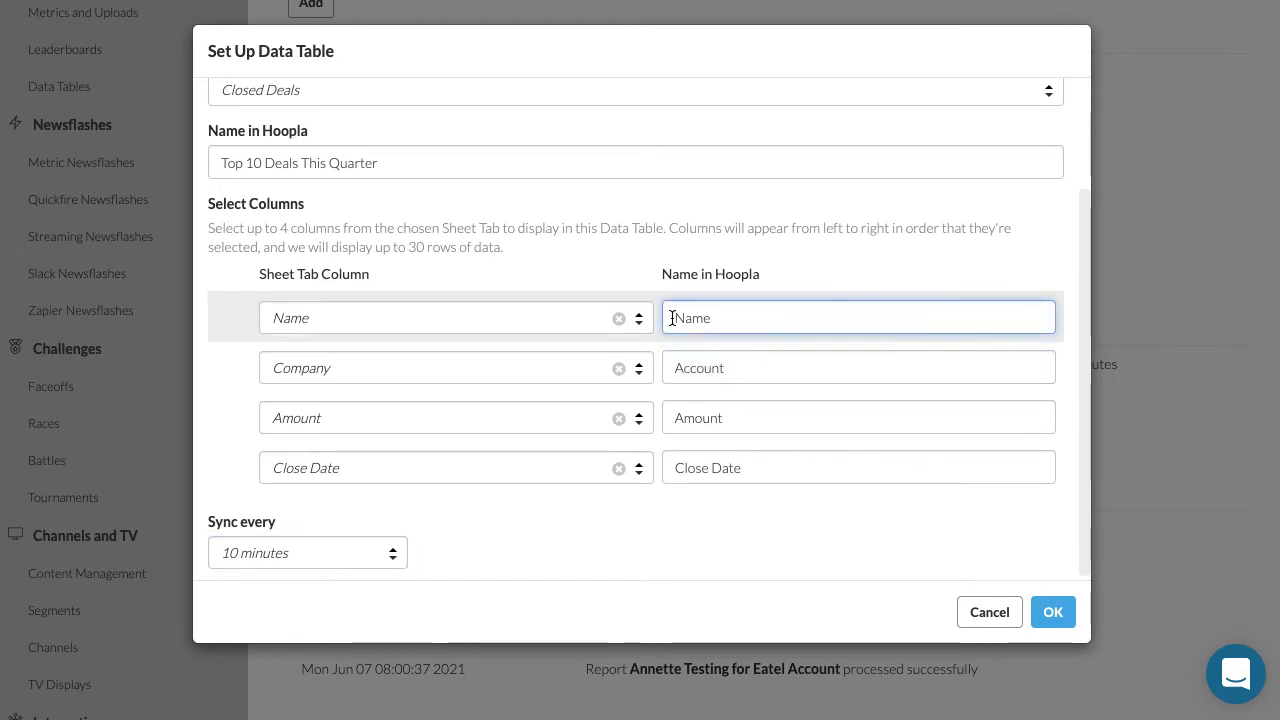
type("Rep")
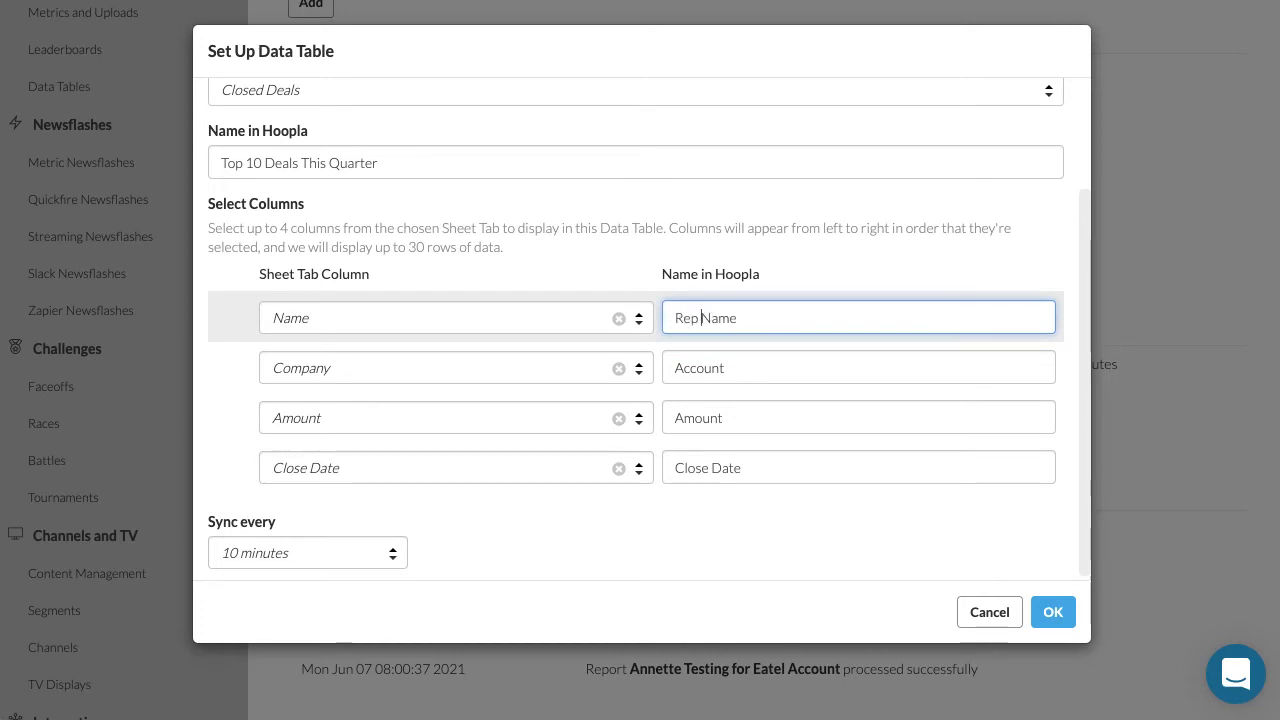
Confirm the data table setup and save the Google Sheets integration.
left_click(1054, 612)
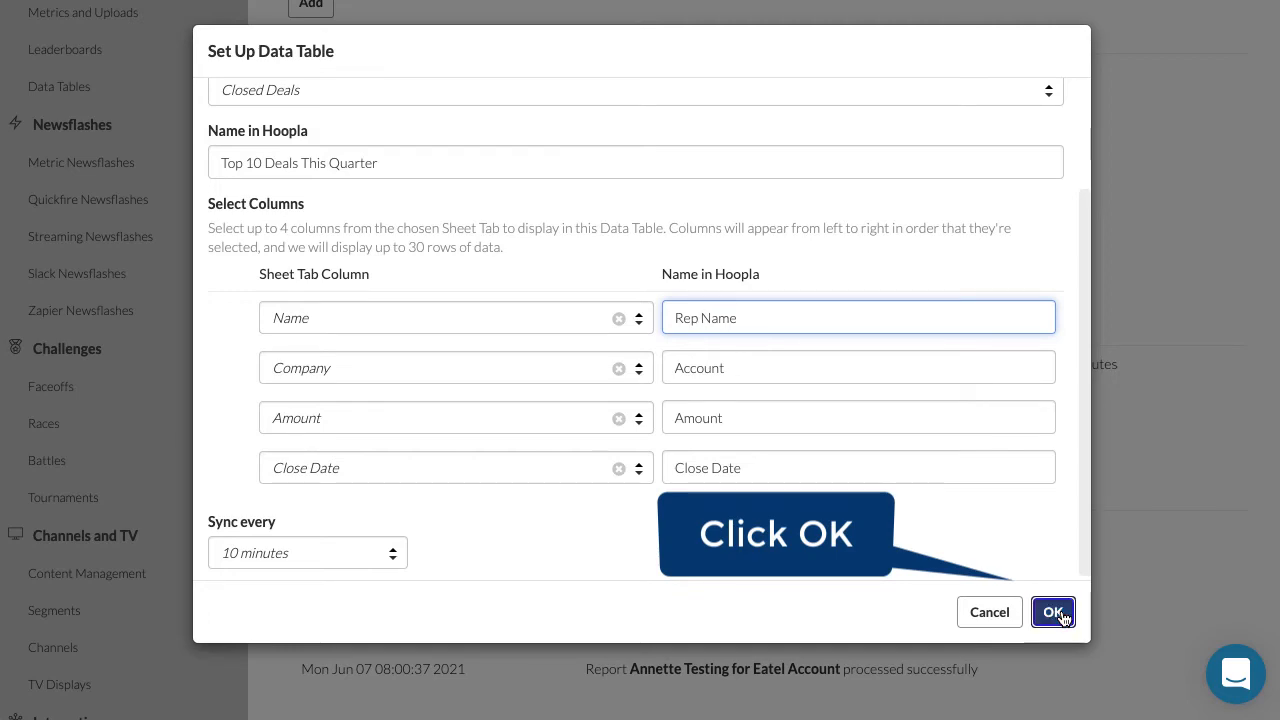
scroll(1114, 355, "up", 5)
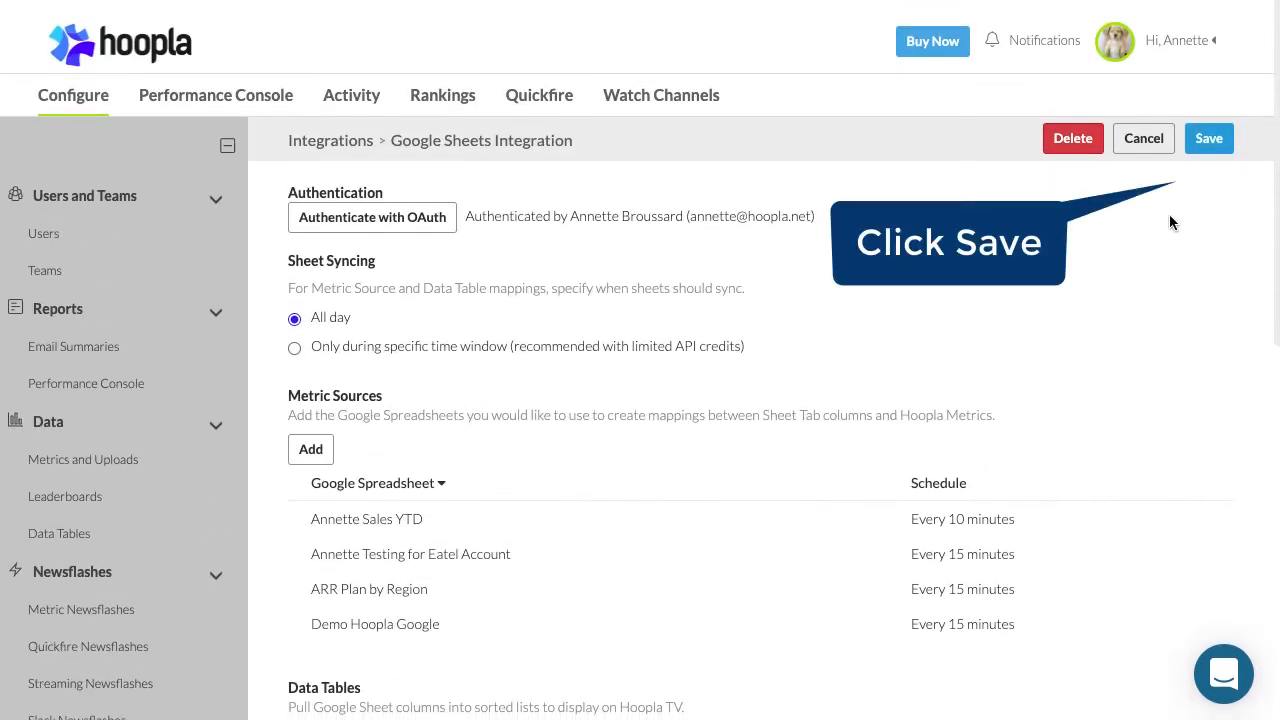
left_click(1207, 139)
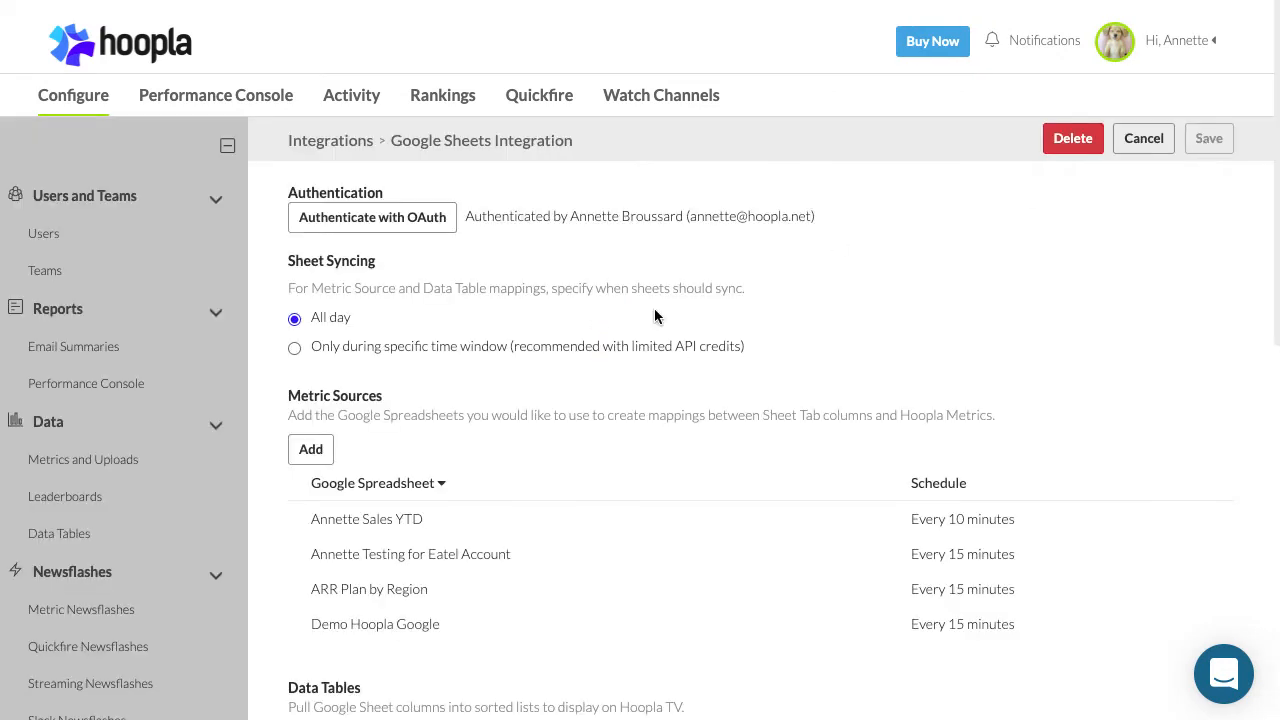
Open the list of configured channels under Channels and TV.
scroll(128, 480, "down", 5)
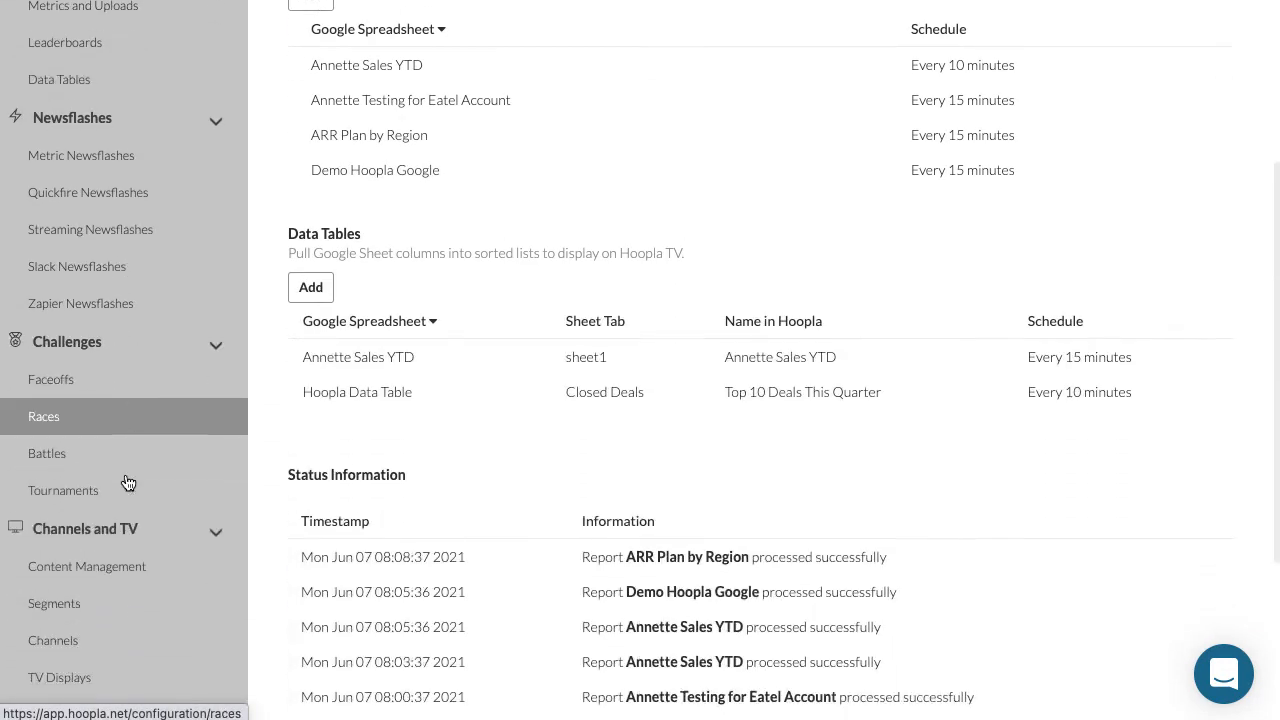
scroll(128, 483, "down", 2)
left_click(103, 509)
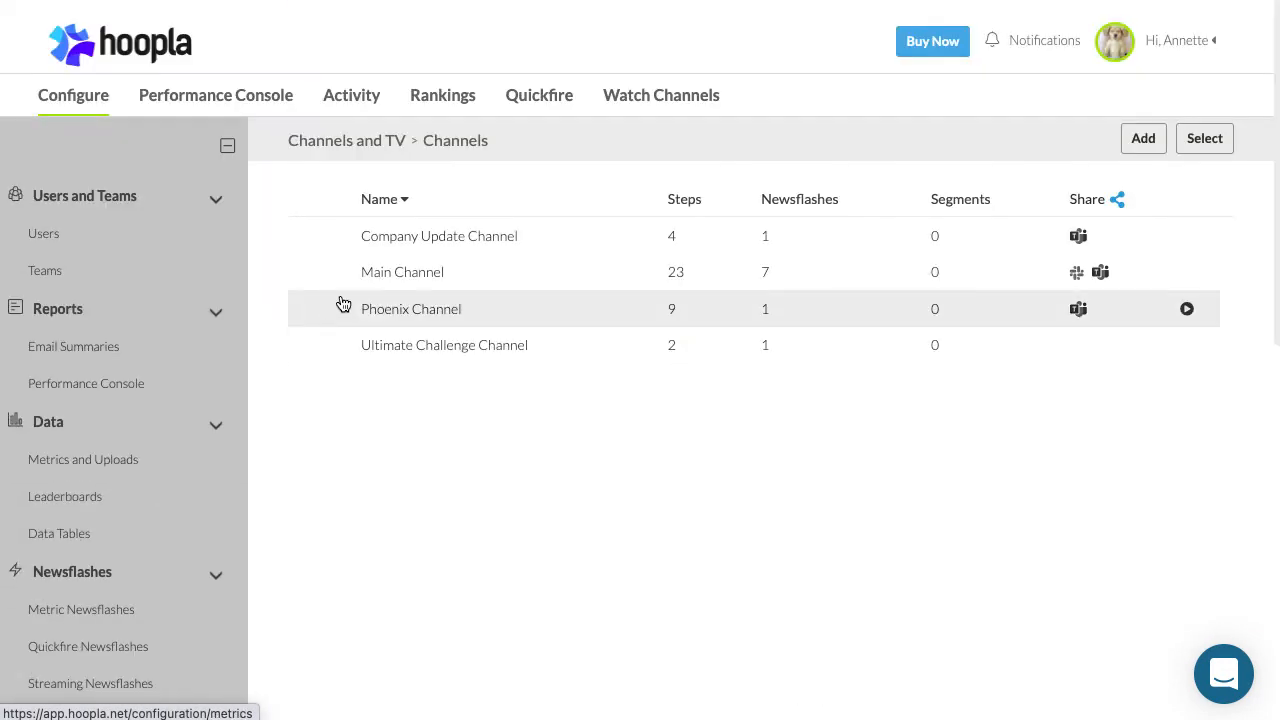
Open the Ultimate Challenge Channel and add a Data Table step below Team Sales in its default lineup.
left_click(394, 347)
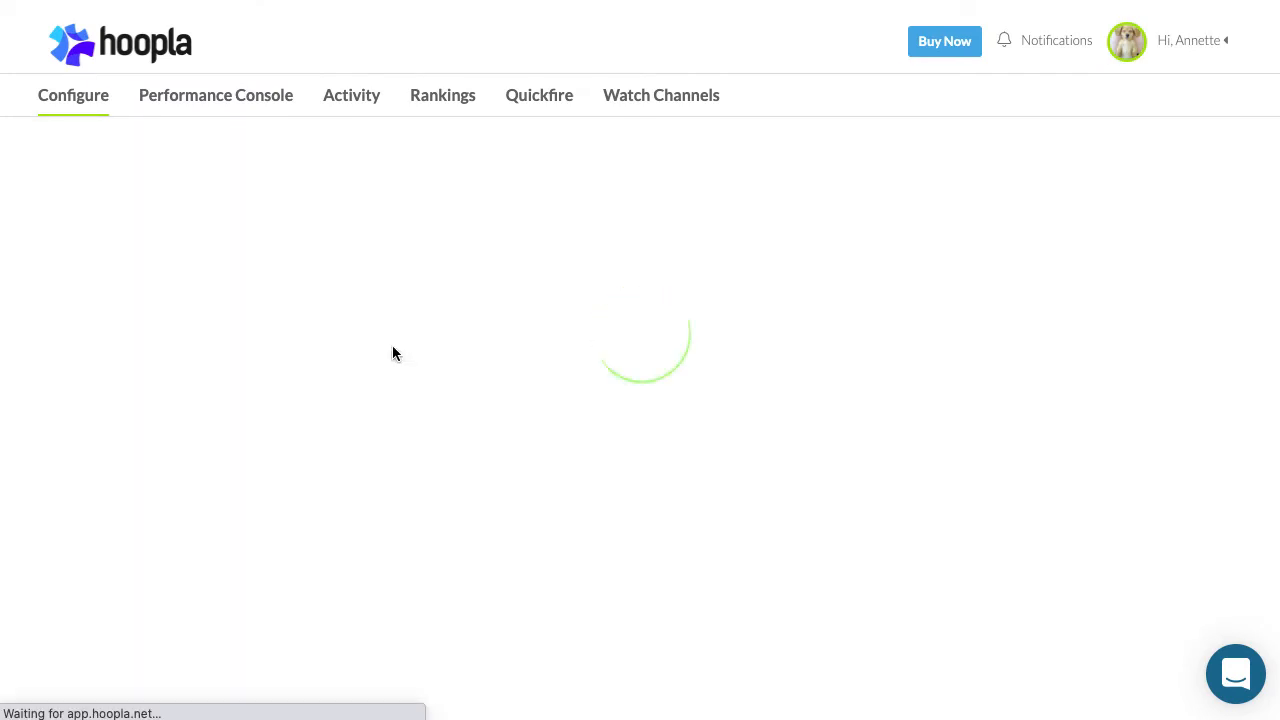
scroll(392, 345, "down", 4)
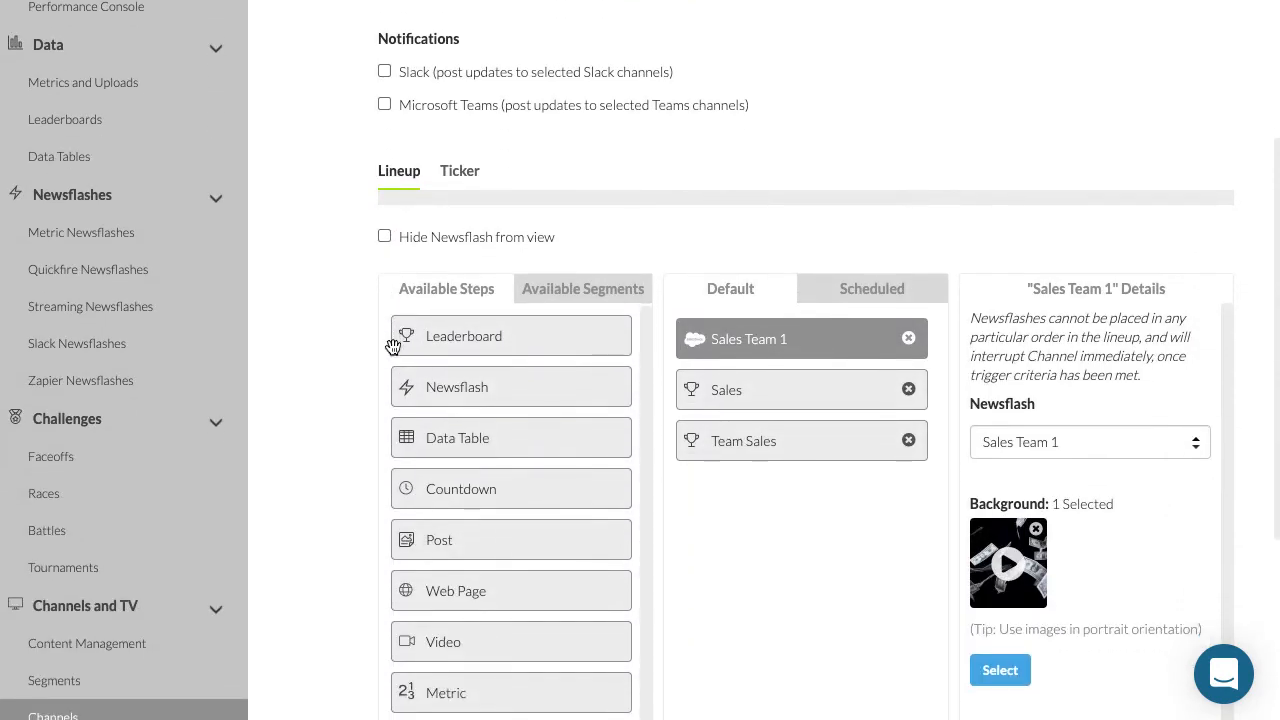
scroll(366, 348, "down", 3)
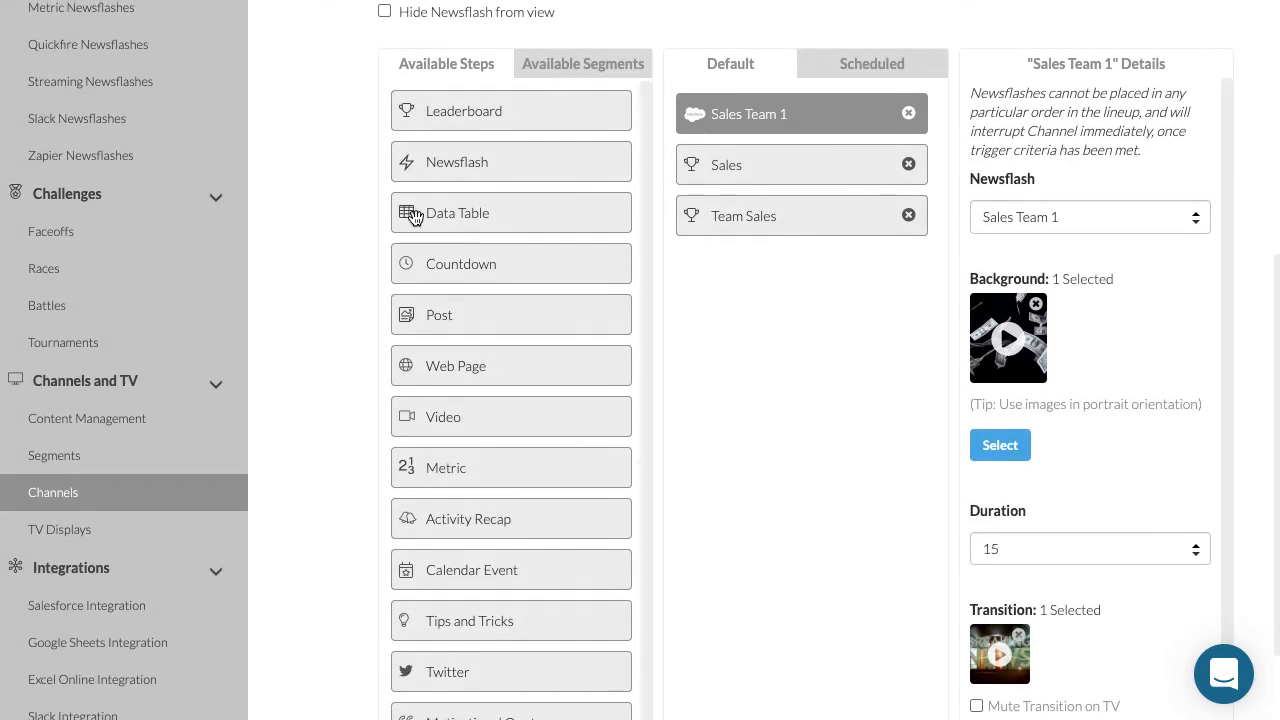
left_click_drag(415, 218, 718, 262)
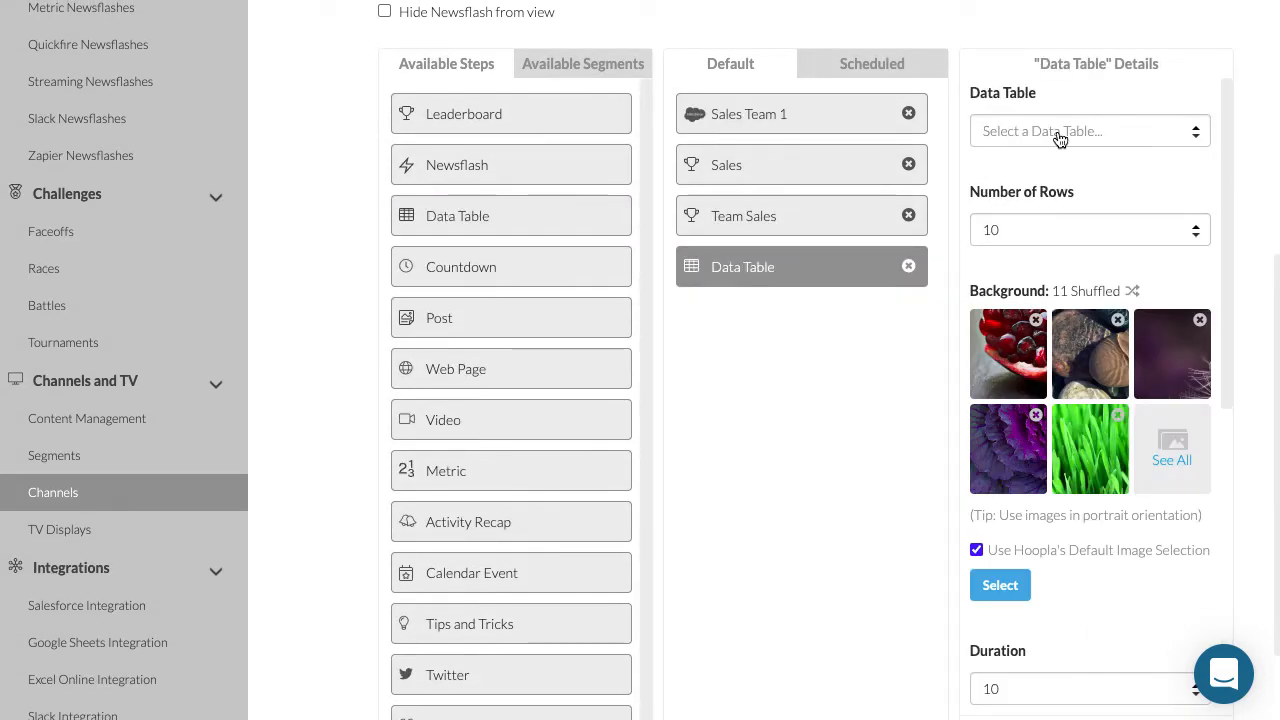
Assign the Top 10 Deals This Quarter data table to the new step and choose 10 rows.
left_click(1060, 139)
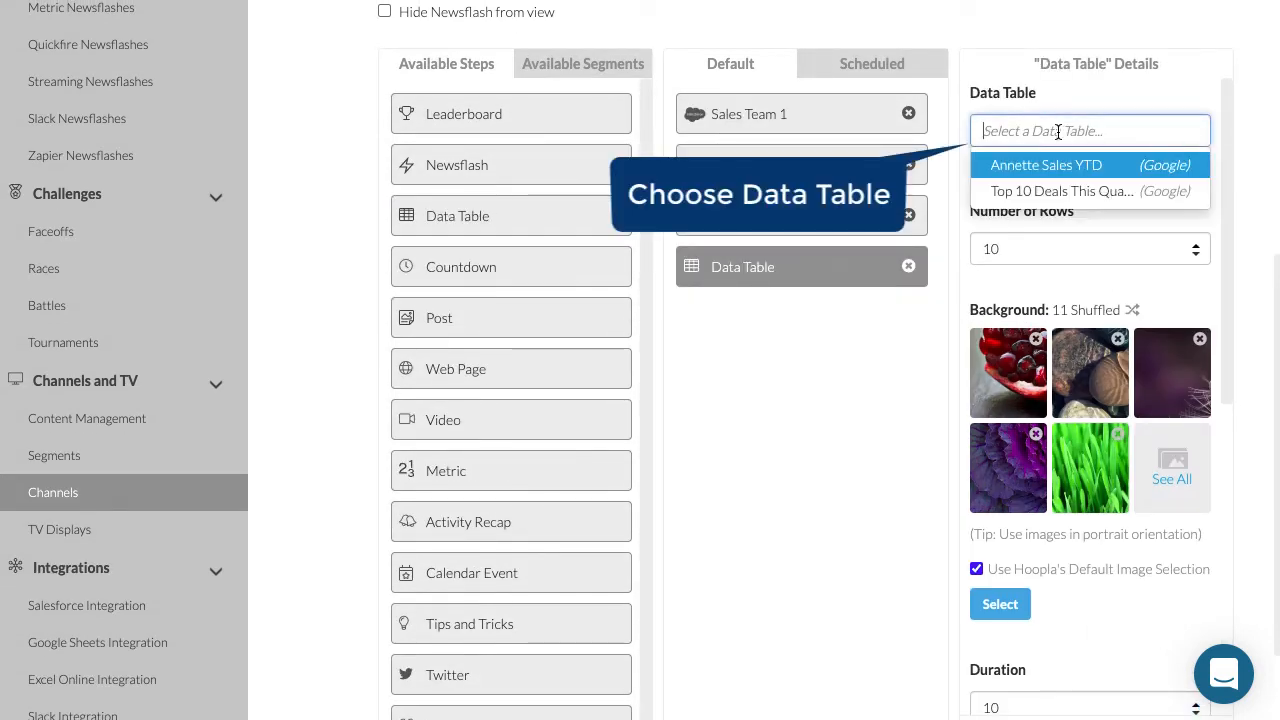
left_click(1045, 195)
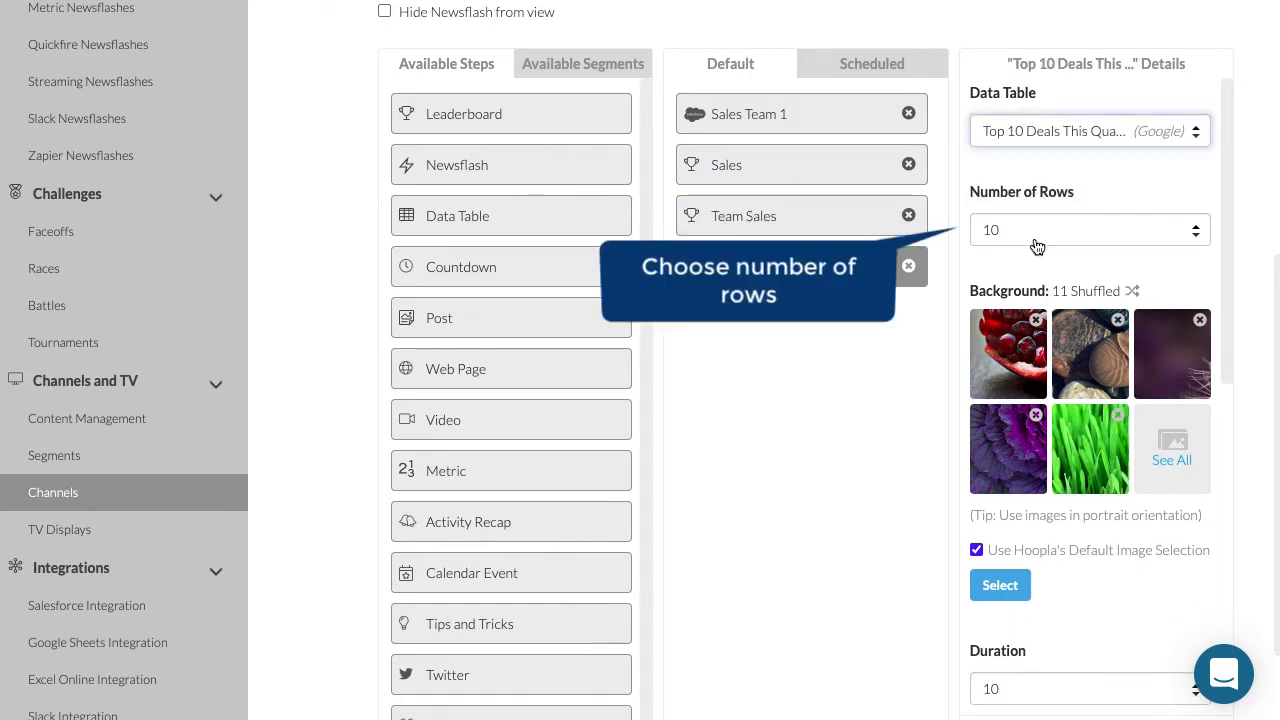
left_click(1033, 234)
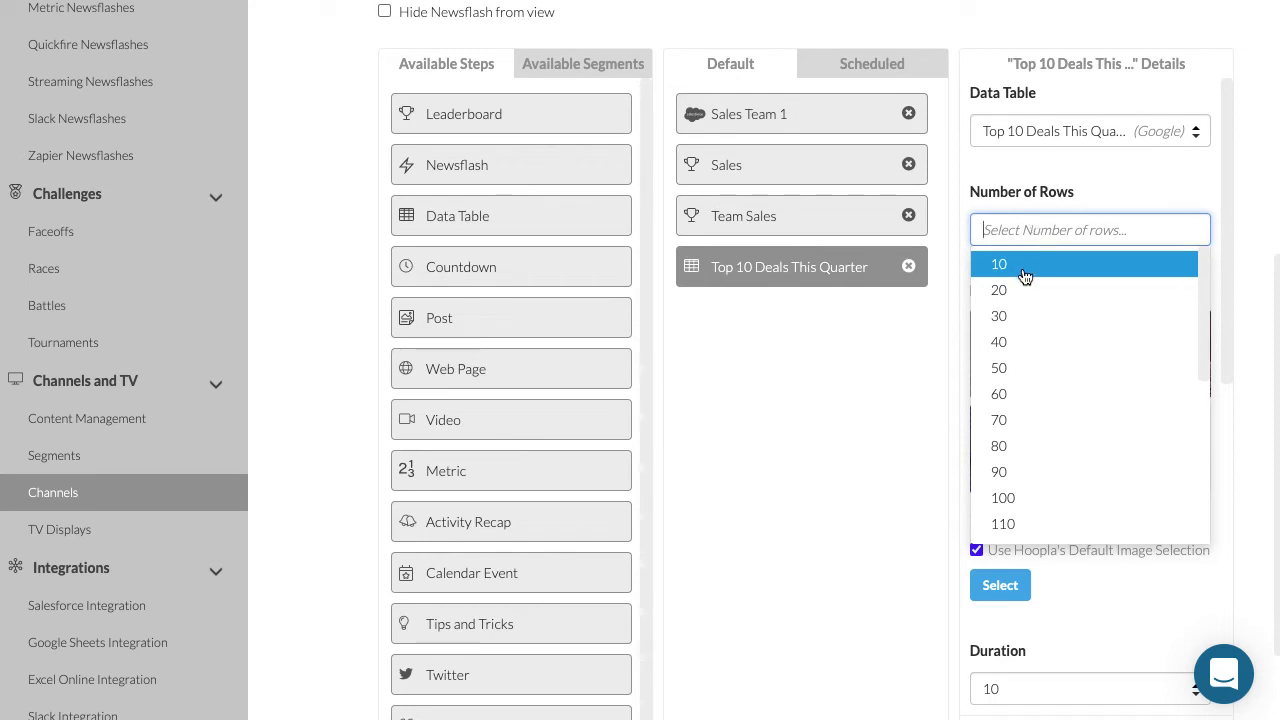
left_click(1024, 268)
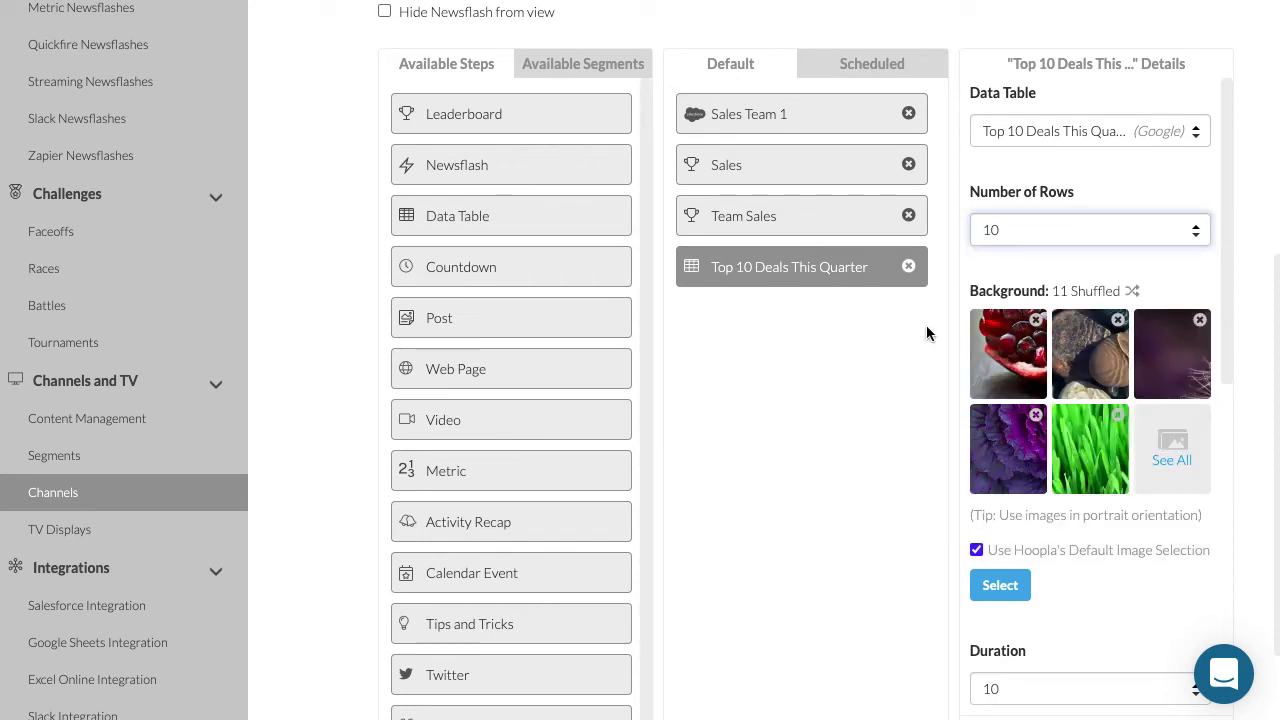
Set the display widths of the Amount and Close Date columns to 20% each.
scroll(926, 328, "down", 3)
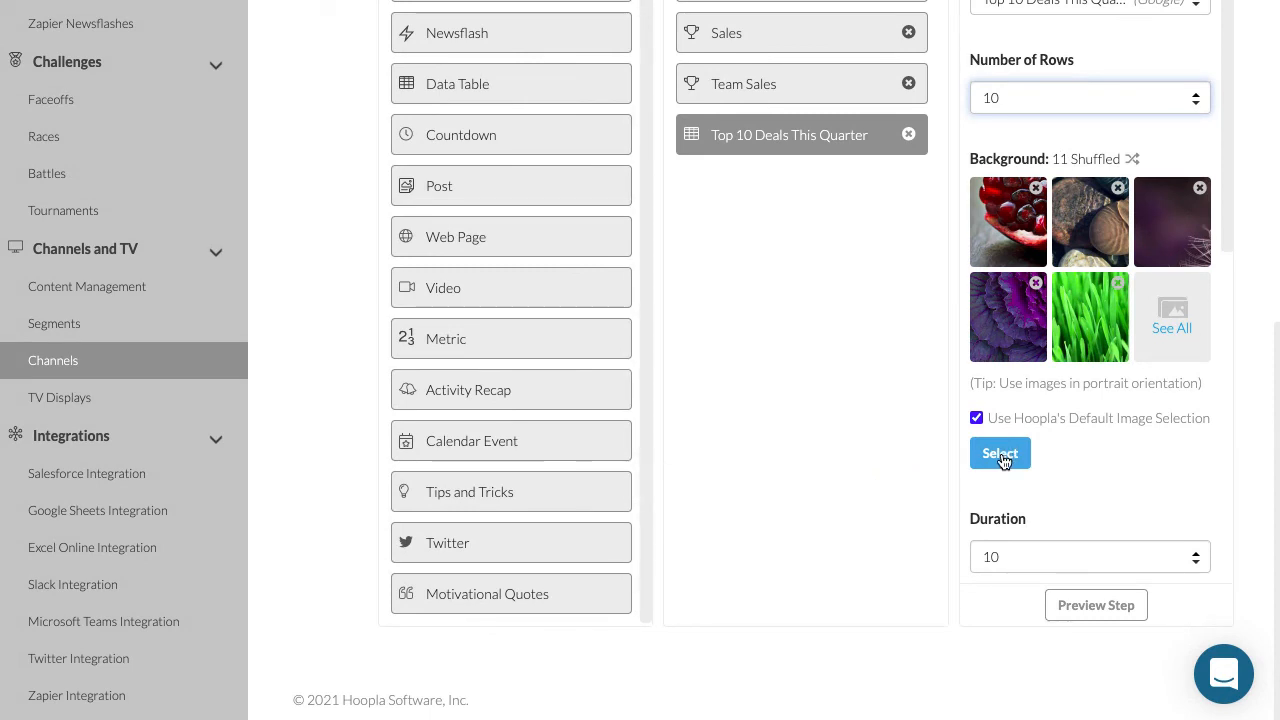
scroll(1094, 450, "down", 3)
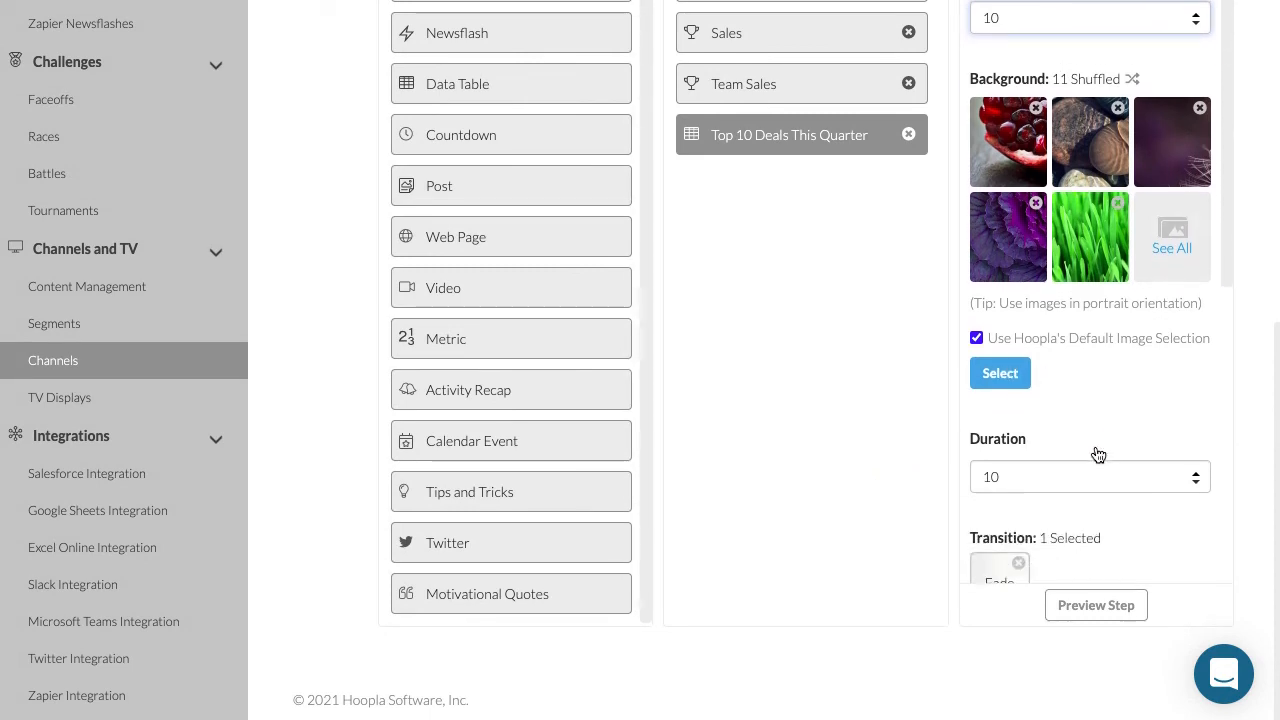
scroll(1090, 440, "down", 3)
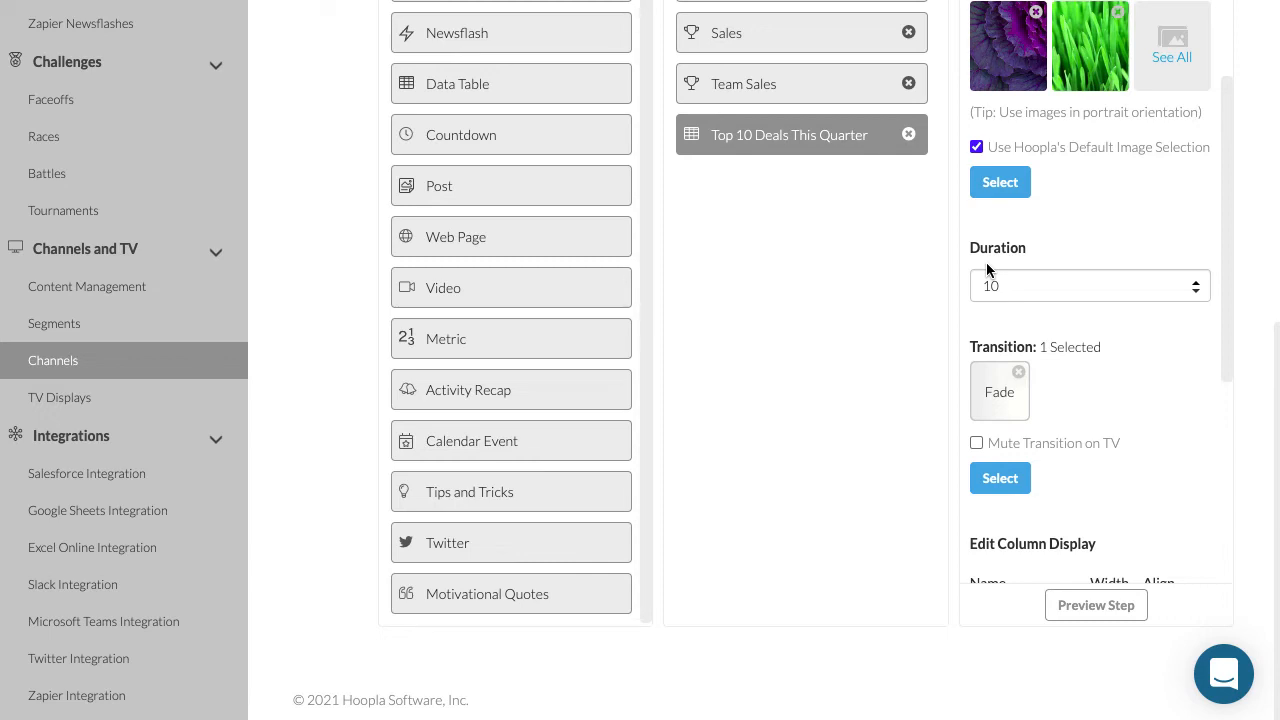
scroll(1102, 467, "down", 3)
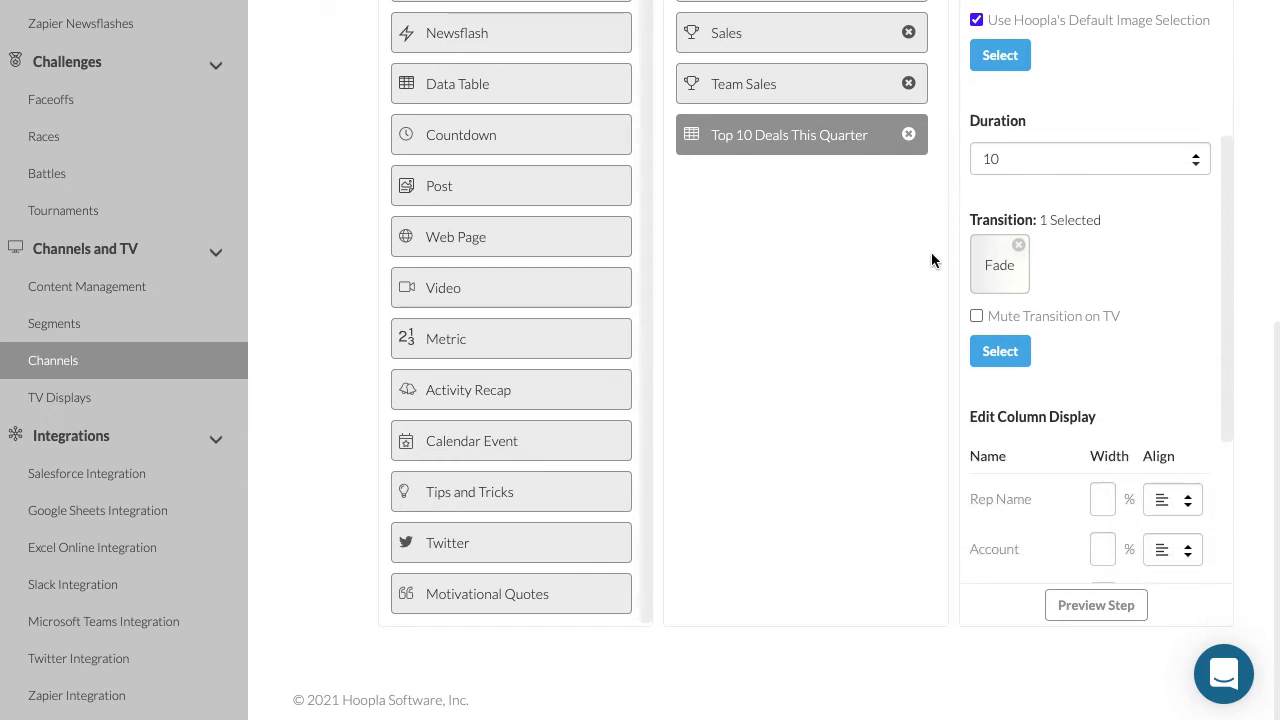
scroll(1096, 399, "down", 7)
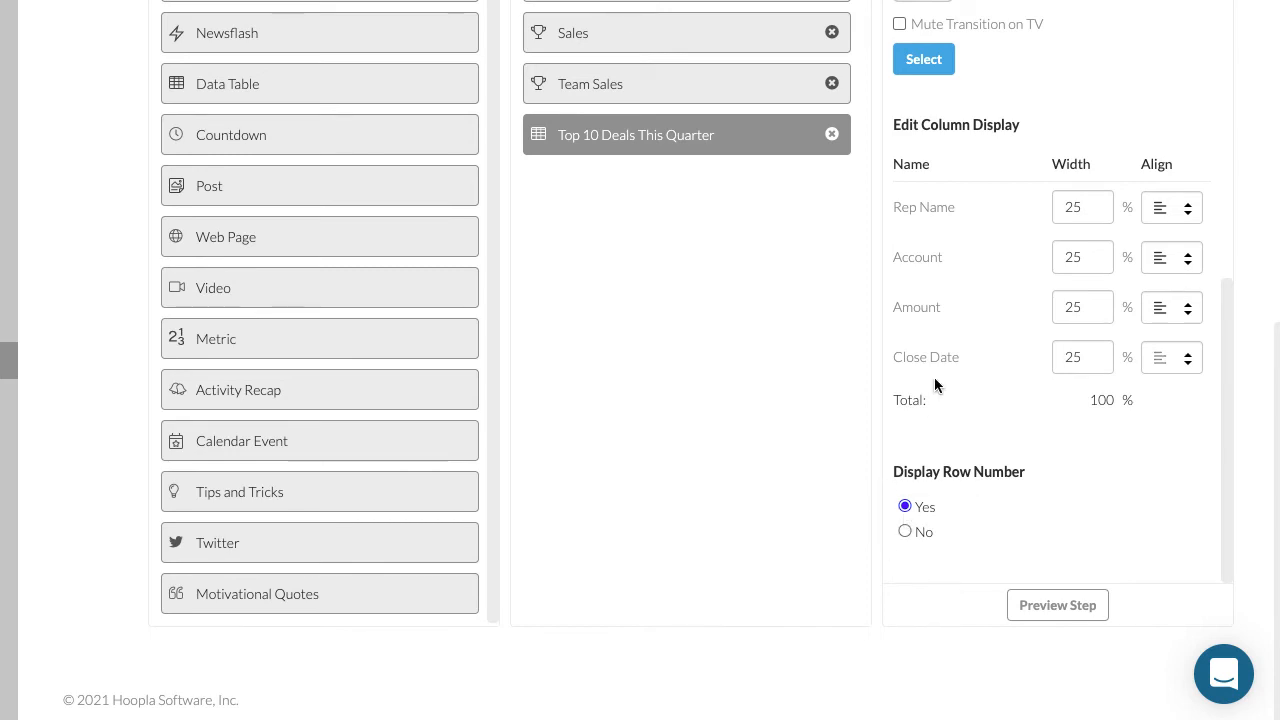
left_click(1088, 306)
key("Tab")
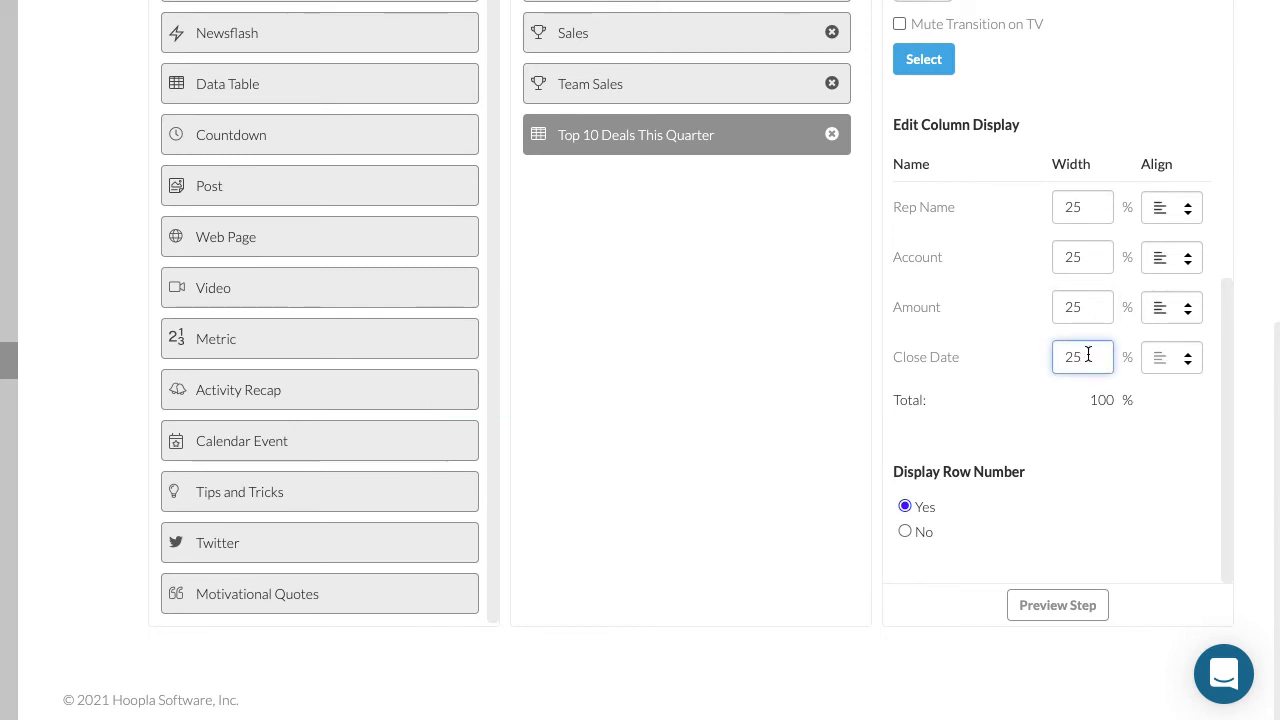
left_click(1085, 306)
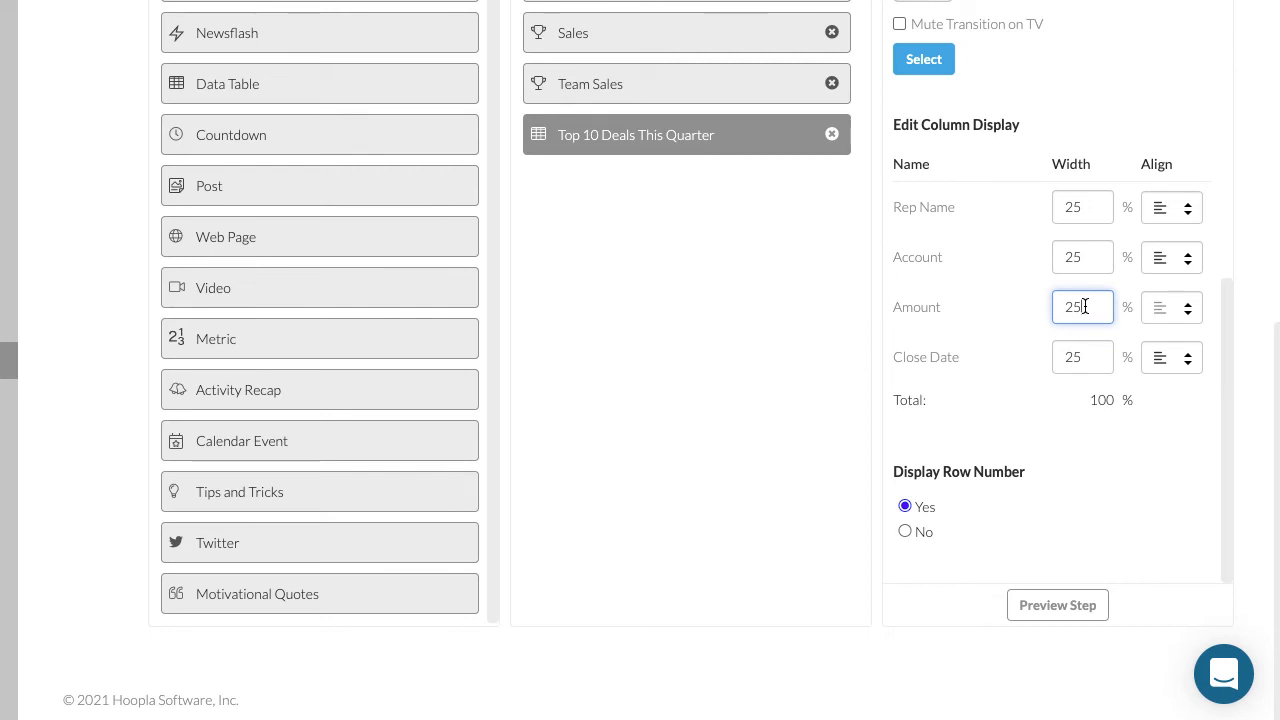
key("BackSpace")
type("0")
left_click(1079, 357)
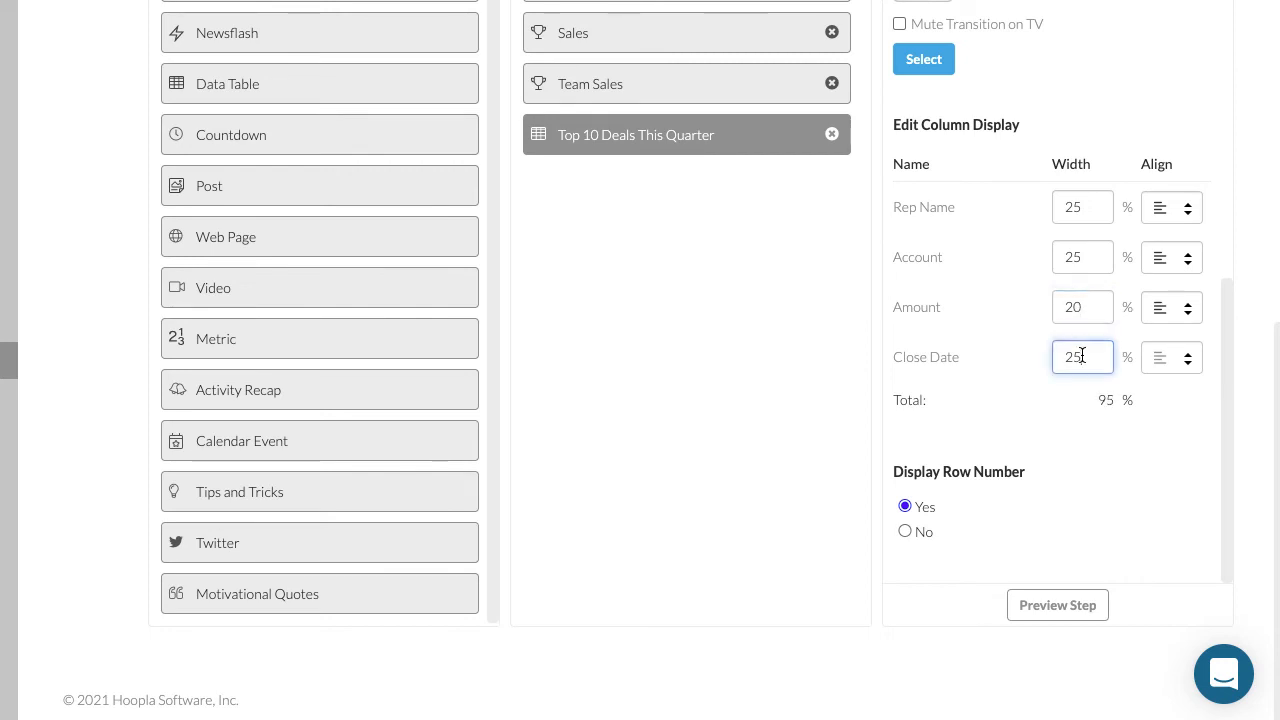
key("BackSpace")
type("0")
Set the display widths of the Rep Name and Account columns to 30% each and preview the data table step.
left_click(1078, 206)
key("BackSpace")
key("BackSpace")
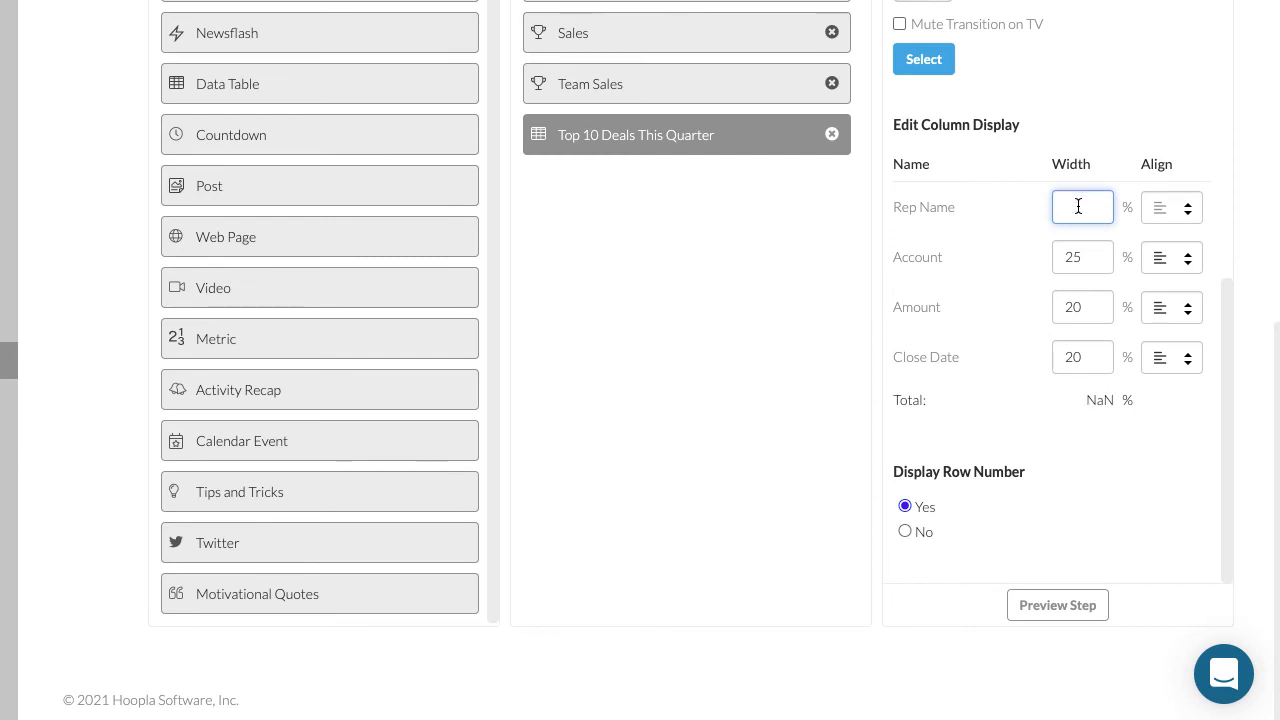
type("30")
left_click(1079, 258)
key("BackSpace")
key("BackSpace")
type("30")
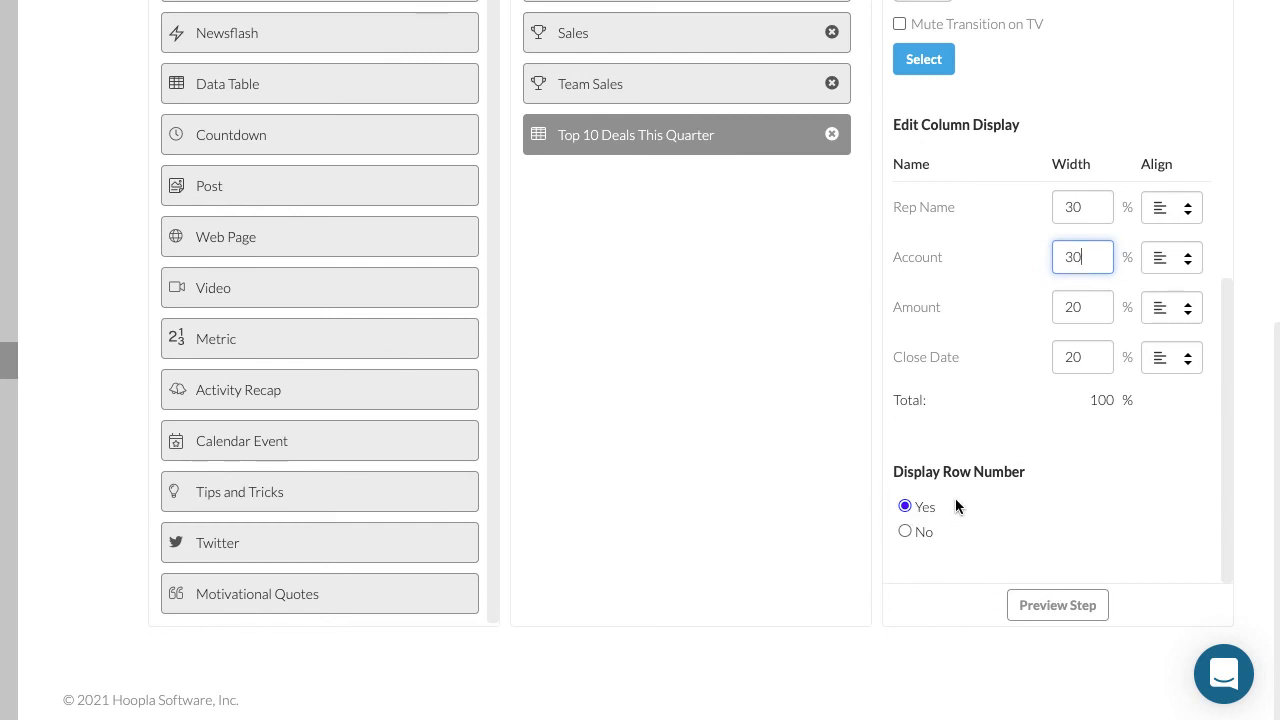
left_click(1069, 606)
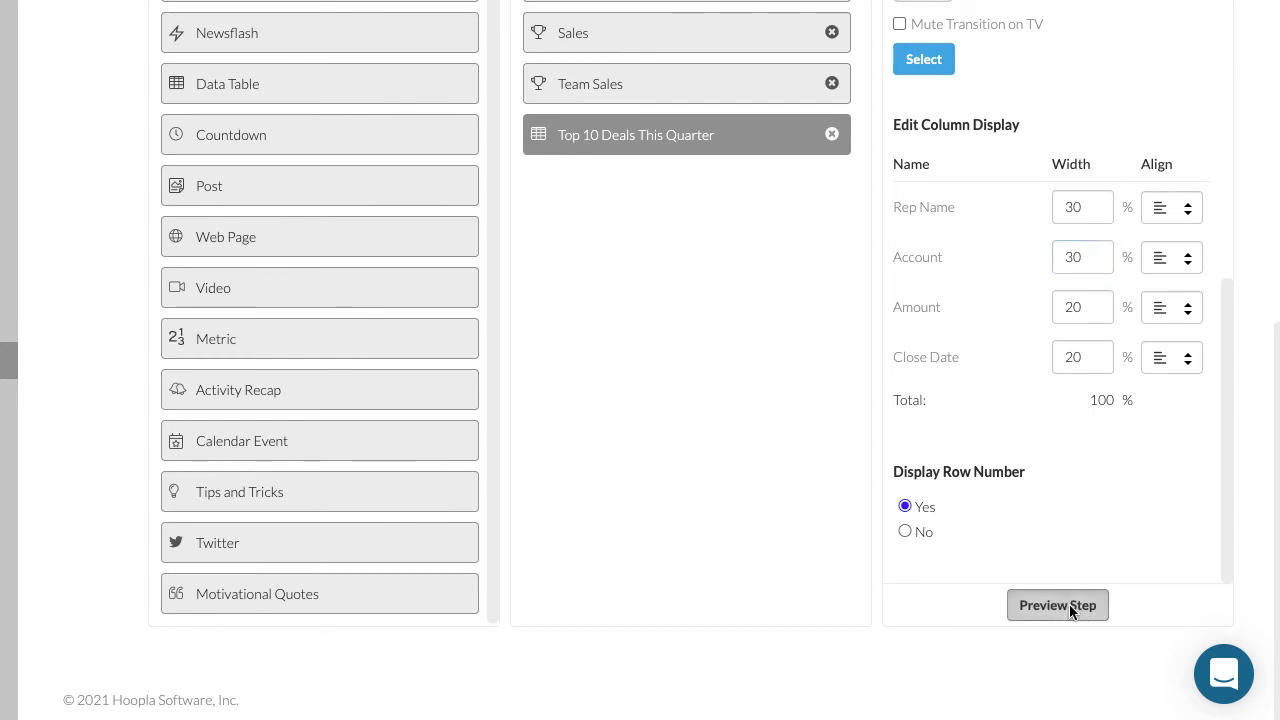